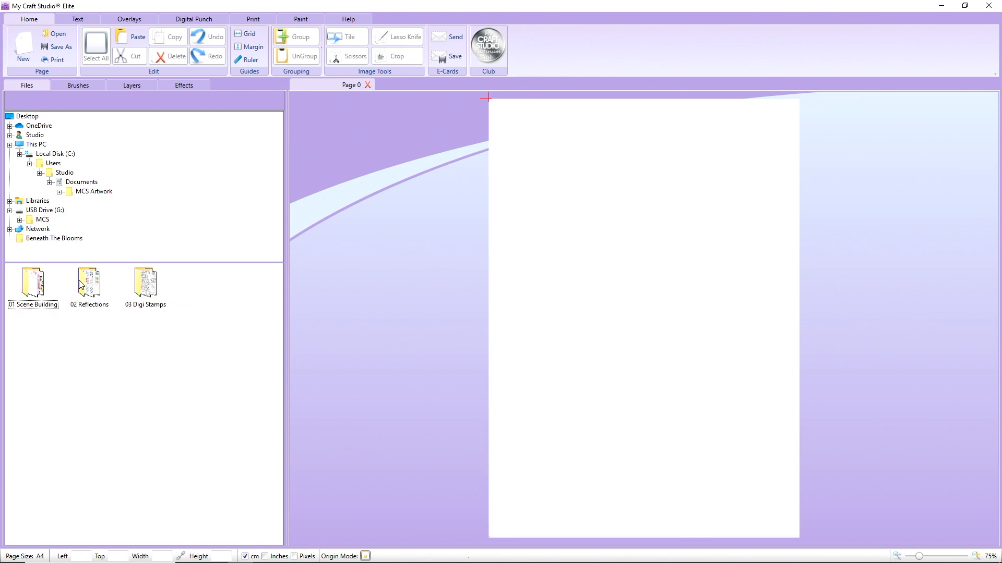
- Open the 01 Scene Building folder and place index sheets (0a) to (0d) on the page to preview the artwork
double_click(34, 287)
left_click_drag(34, 286, 348, 177)
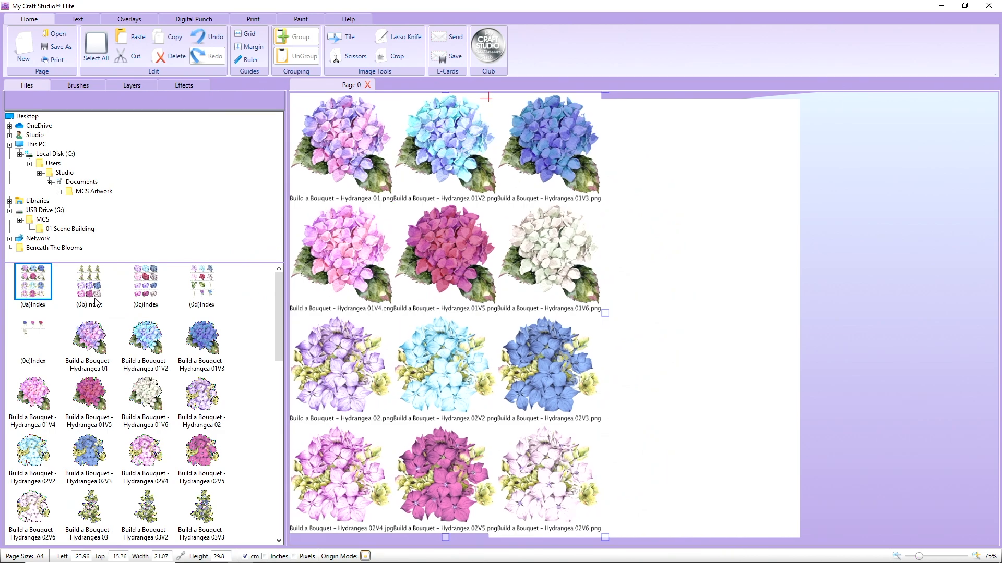
left_click_drag(96, 302, 501, 259)
left_click_drag(154, 295, 676, 188)
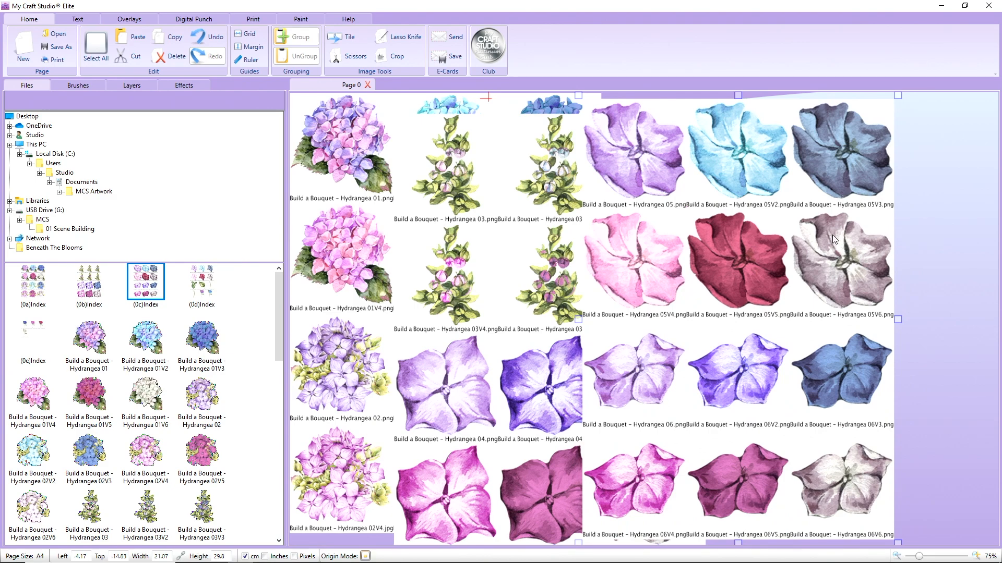
left_click_drag(831, 236, 681, 250)
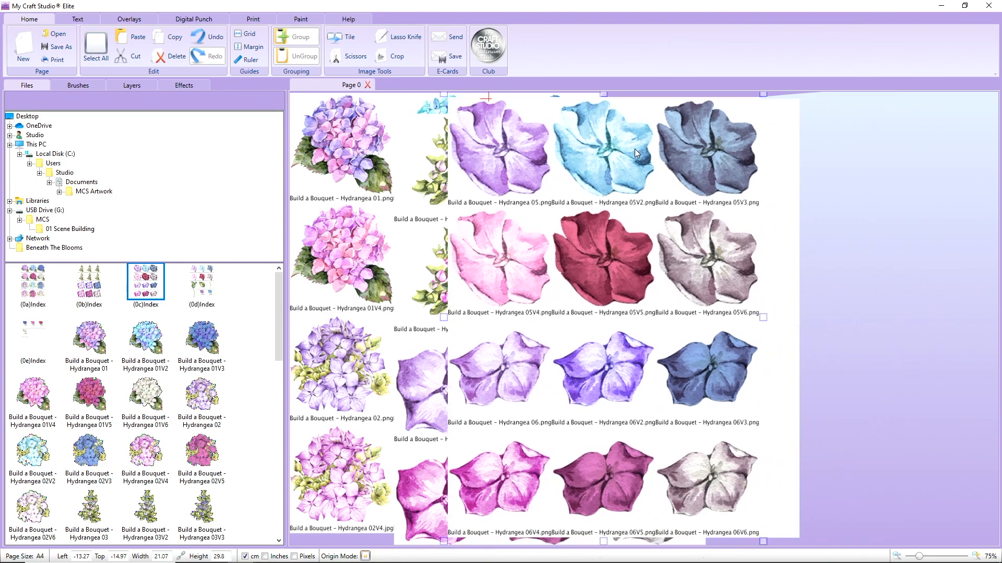
left_click_drag(203, 291, 709, 217)
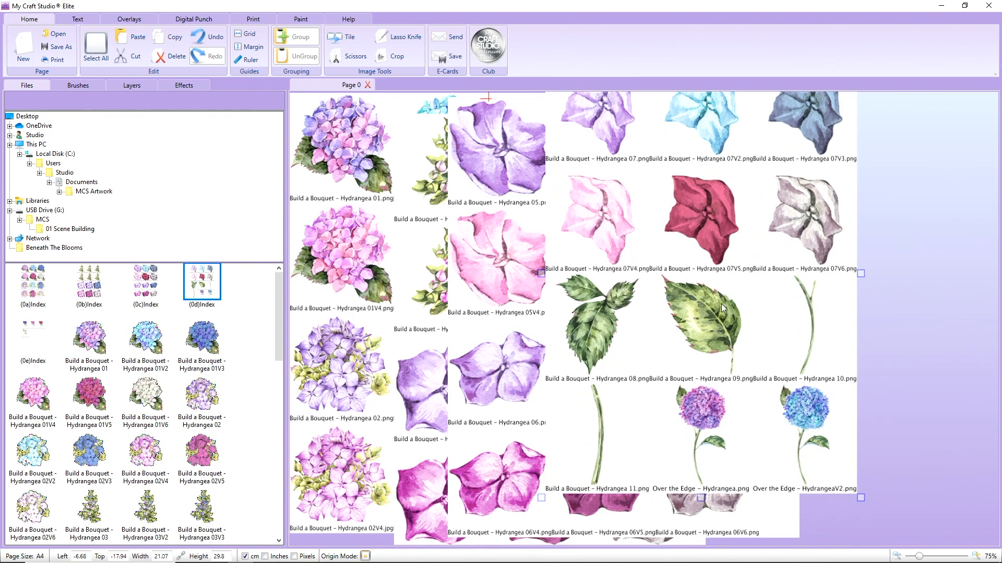
- Spread the index sheets apart to view their contents and delete them all from the page
left_click_drag(721, 303, 741, 359)
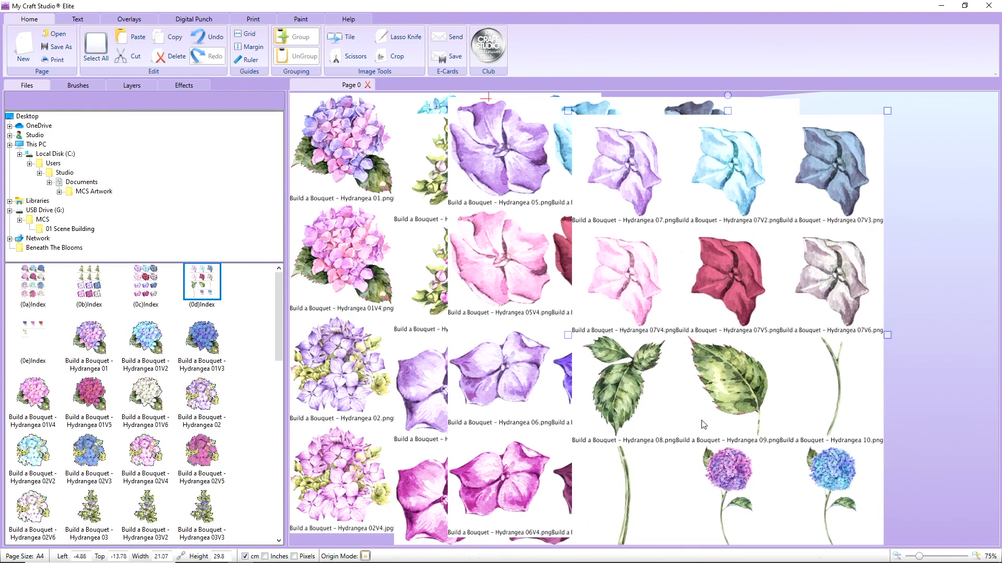
left_click_drag(703, 424, 853, 432)
left_click_drag(522, 340, 669, 338)
left_click_drag(547, 295, 269, 308)
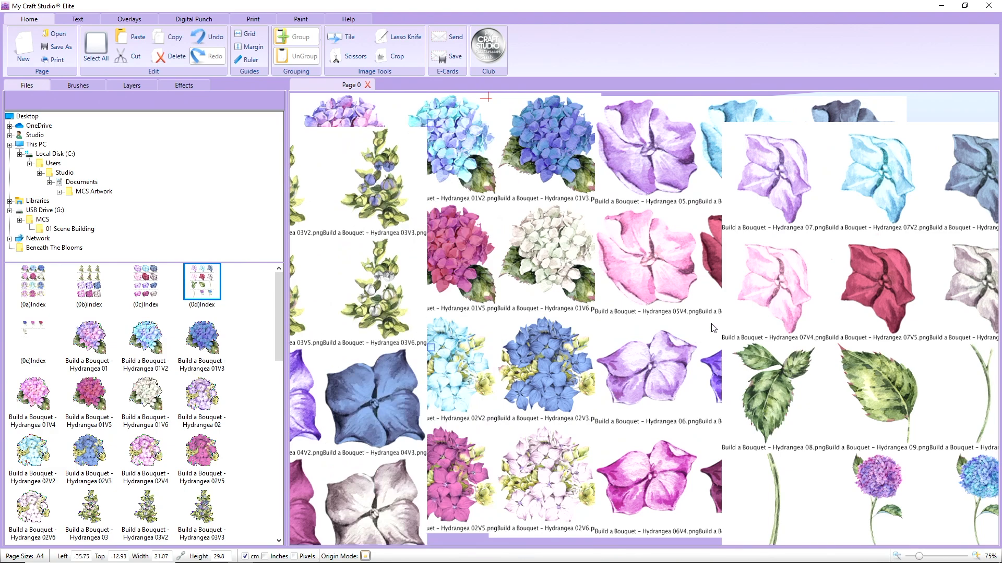
left_click(96, 47)
left_click(170, 56)
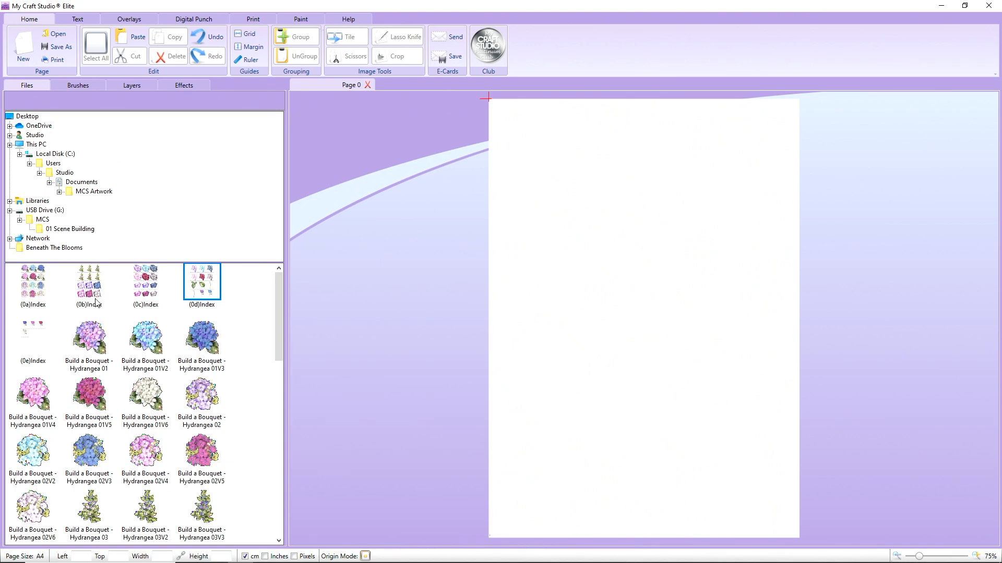
- Return to the MCS folder, open 02 Reflections and place its first image on the page
left_click(42, 220)
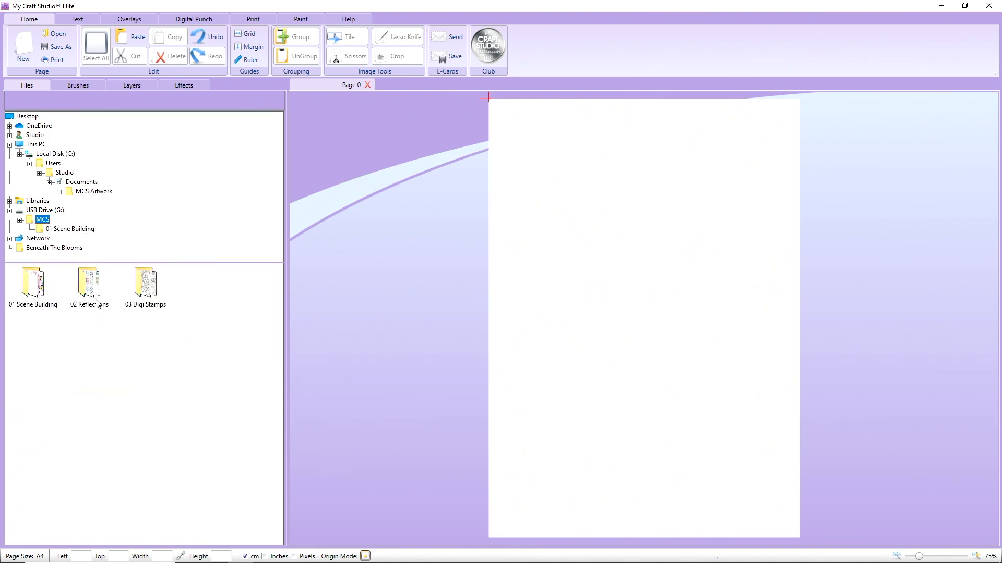
double_click(90, 285)
left_click_drag(29, 281, 517, 226)
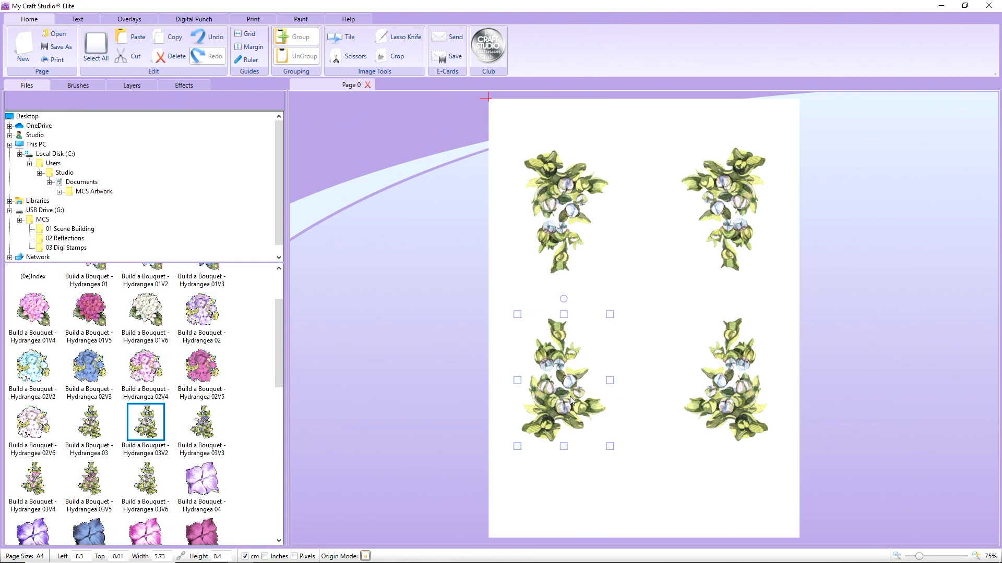
- Group the four mirrored bud sprays and move the group off the left side of the page
left_click_drag(570, 401, 569, 406)
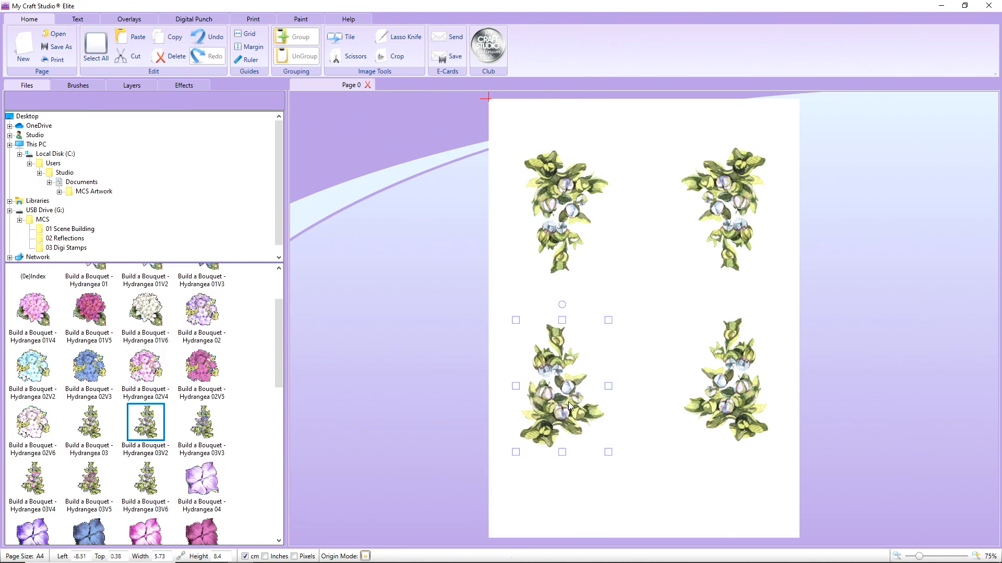
left_click(675, 448)
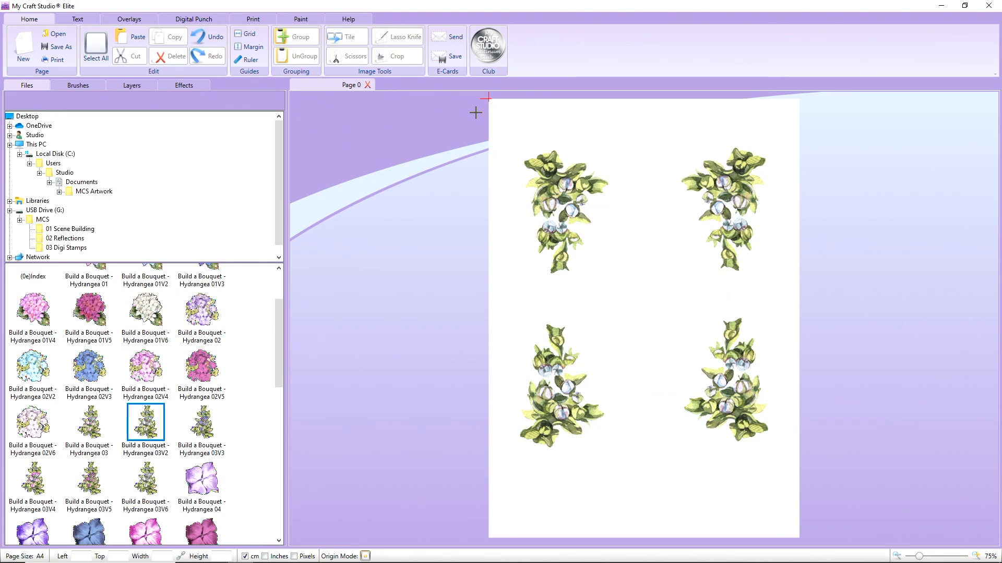
left_click_drag(469, 109, 877, 492)
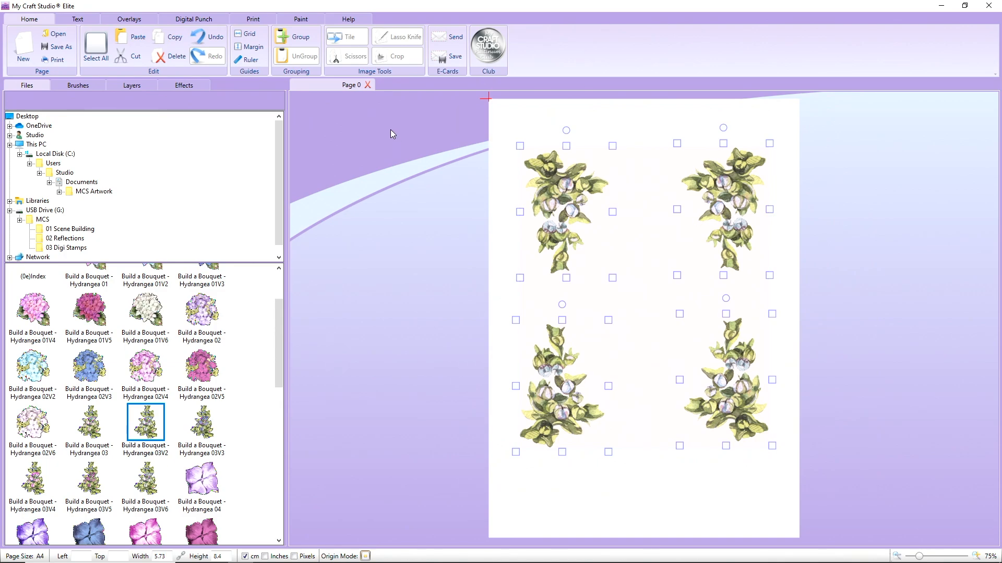
left_click(300, 38)
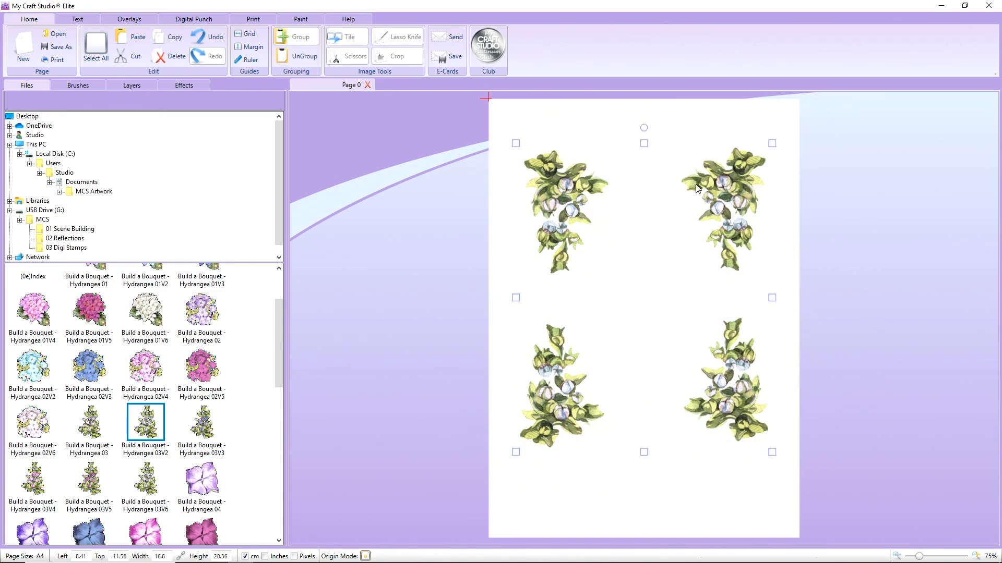
left_click_drag(698, 189, 380, 202)
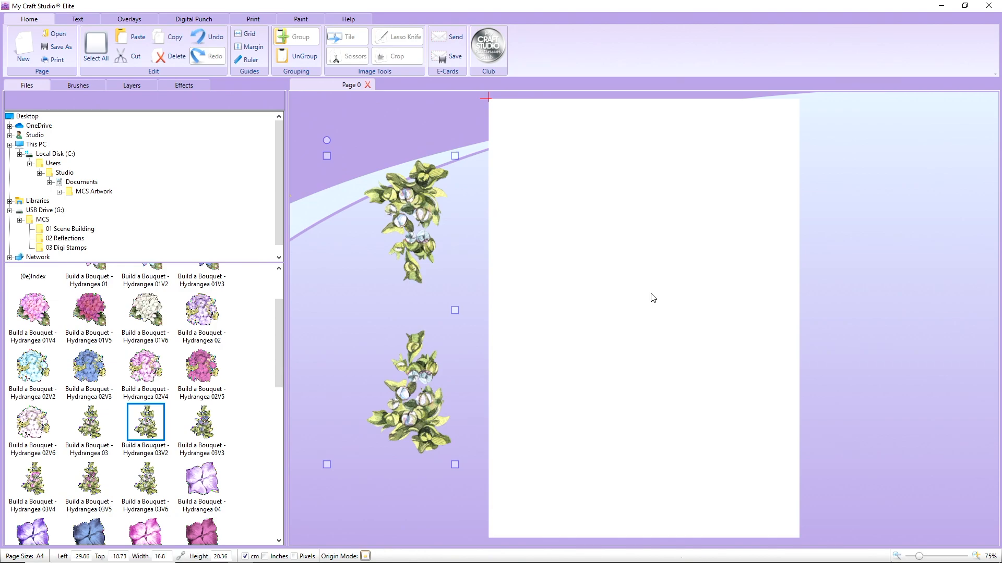
- Place the Over the Edge - HydrangeaV2 image near the middle of the page
scroll(104, 390, "down", 4)
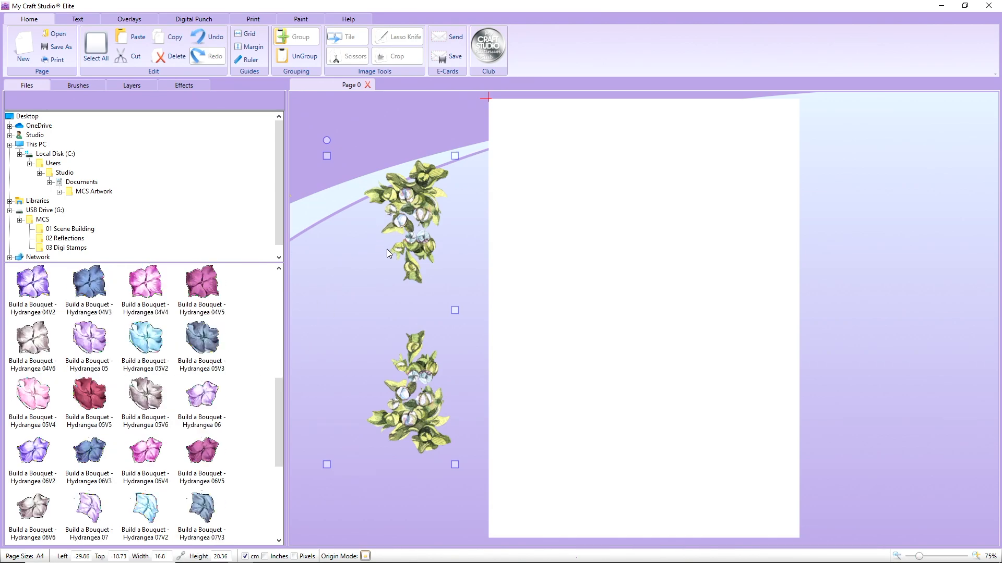
scroll(140, 397, "down", 4)
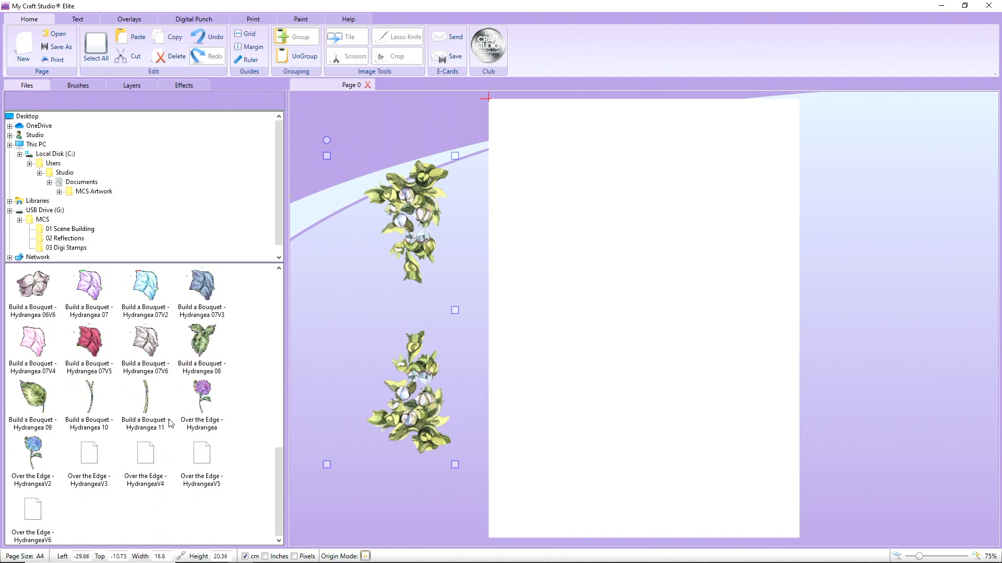
left_click_drag(33, 454, 615, 316)
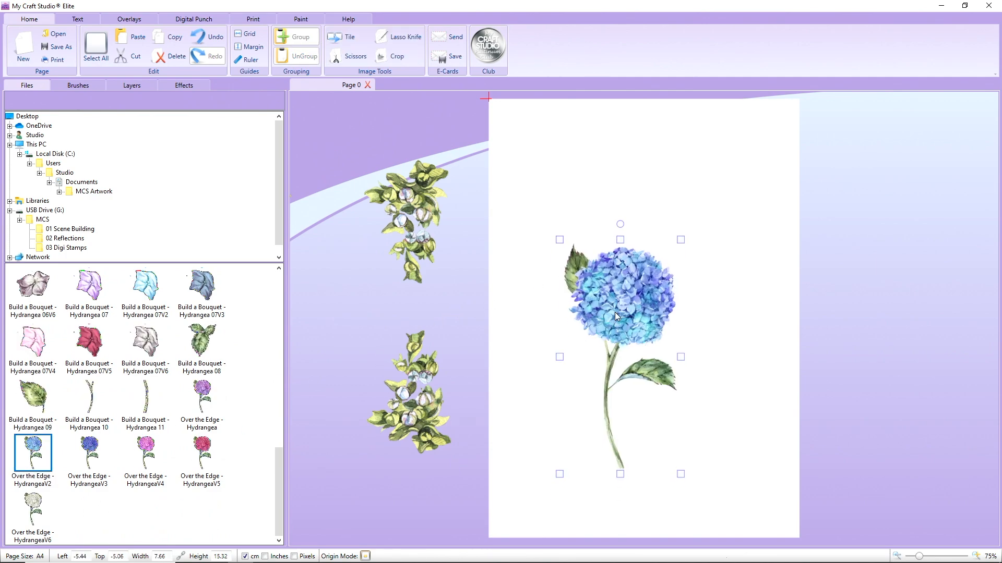
left_click_drag(94, 453, 390, 267)
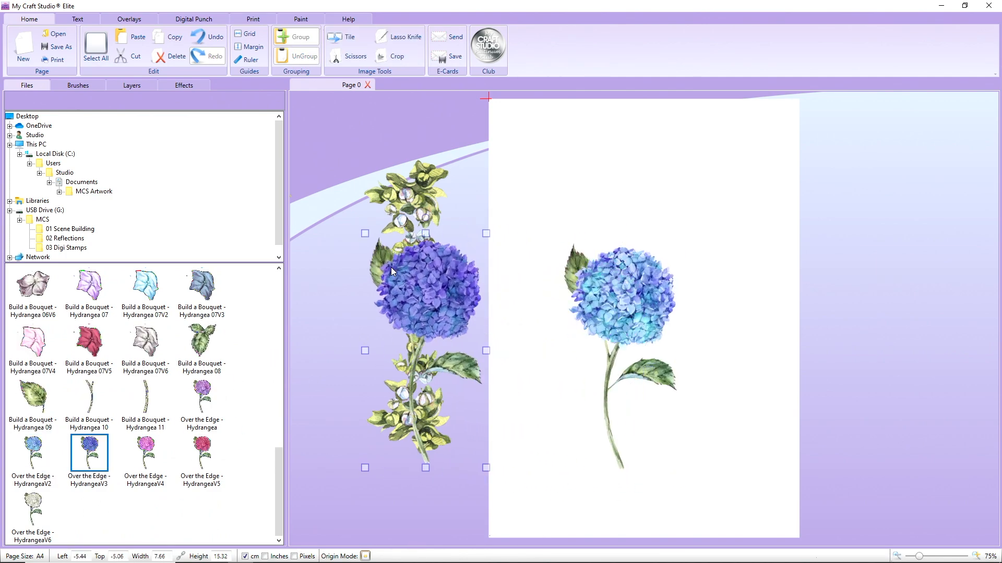
left_click_drag(630, 289, 641, 265)
left_click(417, 272)
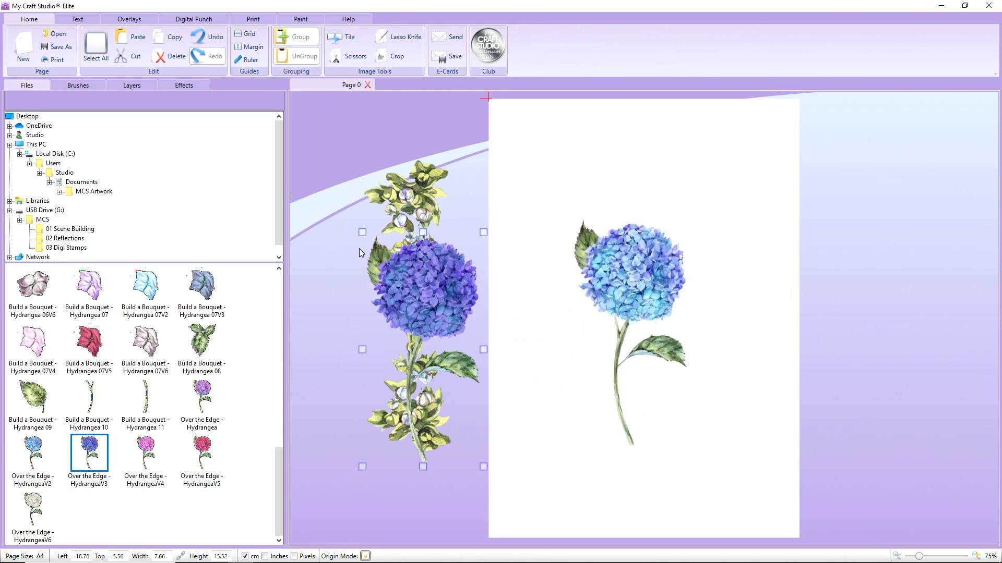
left_click(174, 58)
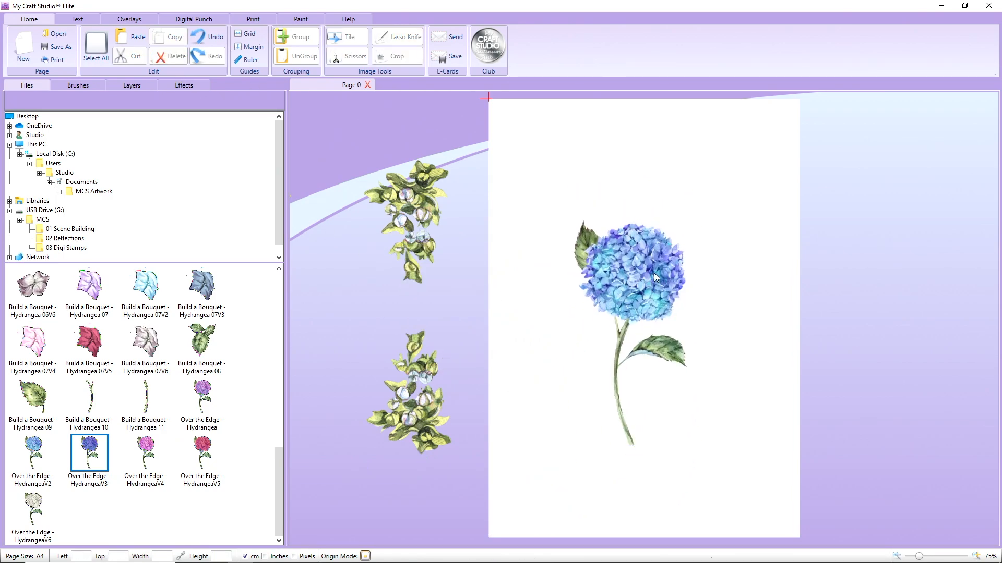
- Shift the blue hydrangea right, tilt it clockwise and duplicate it with copy and paste
left_click_drag(655, 276, 690, 279)
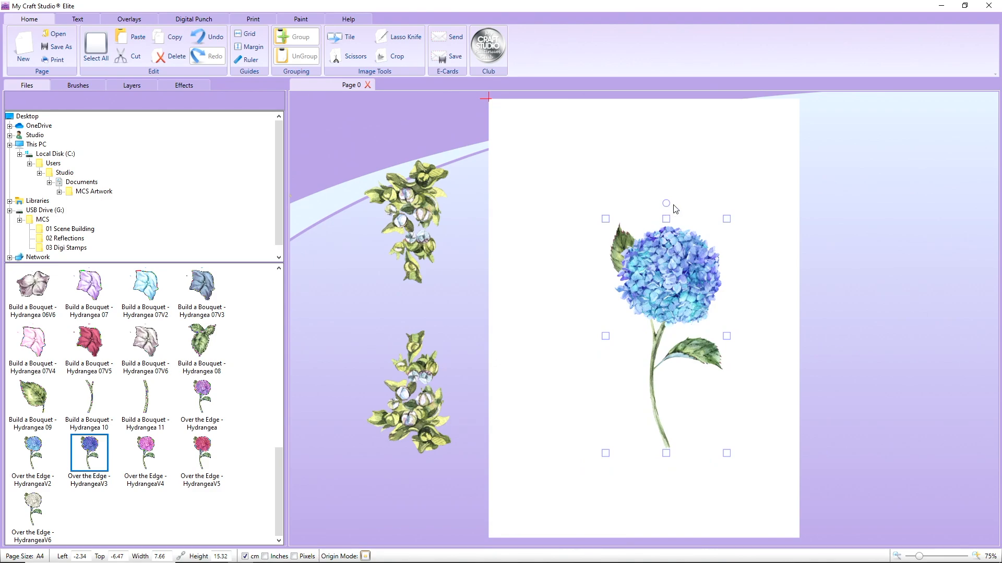
left_click_drag(673, 209, 620, 285)
right_click(715, 256)
left_click(740, 278)
right_click(668, 249)
left_click(696, 284)
- Flip the duplicate hydrangea horizontally, shrink it slightly, and position and tilt it so its stem crosses the original's
right_click(621, 286)
mouse_move(678, 368)
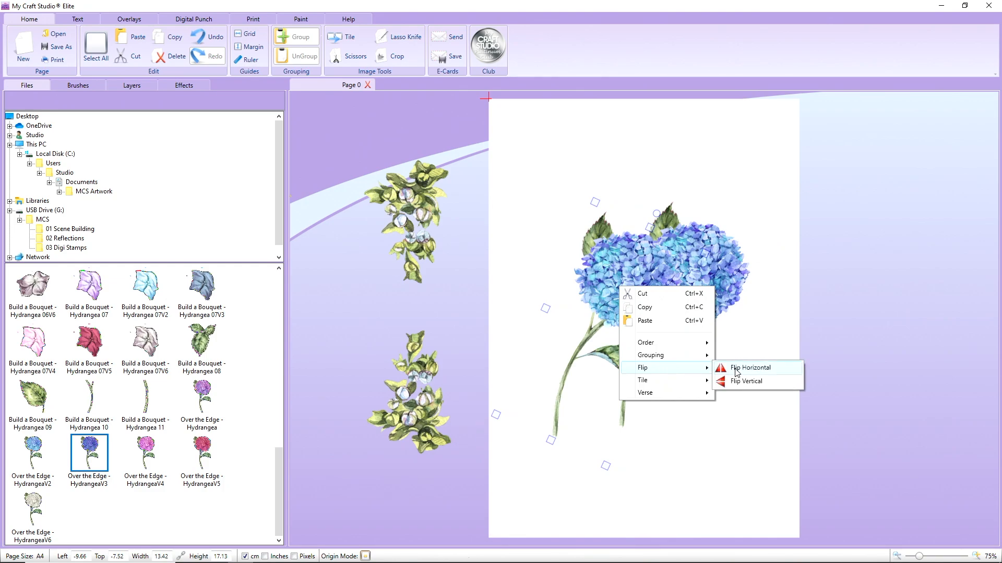
left_click(736, 371)
left_click_drag(707, 254, 608, 301)
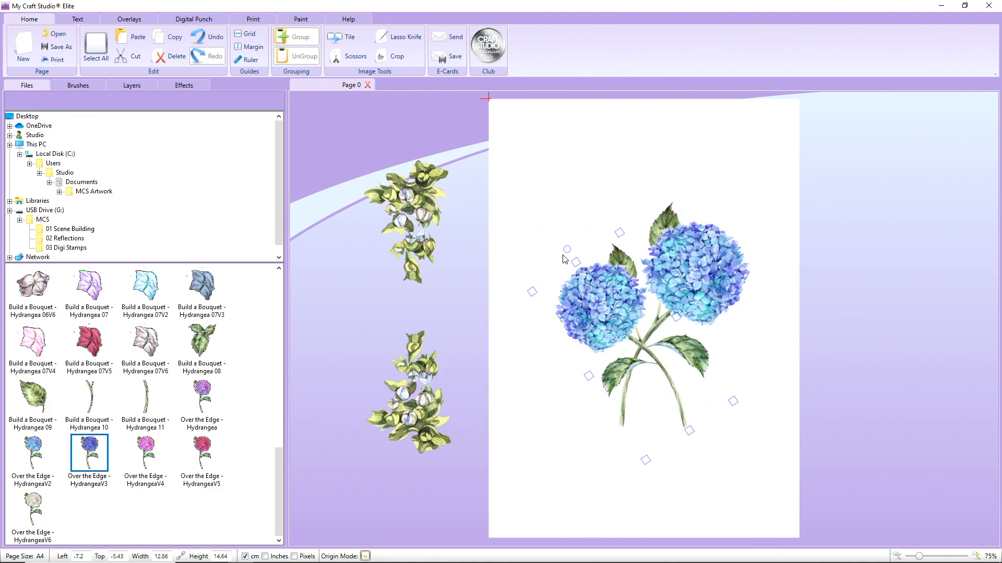
left_click_drag(566, 256, 594, 262)
- Place another Over the Edge - HydrangeaV2 above the pair, scaled down to about 5.09 by 10.17 cm
left_click_drag(38, 450, 612, 150)
left_click_drag(695, 215, 678, 187)
left_click_drag(715, 120, 676, 200)
left_click_drag(659, 238, 624, 180)
- Send the small upper hydrangea to the back, behind the two larger flowers
right_click(662, 189)
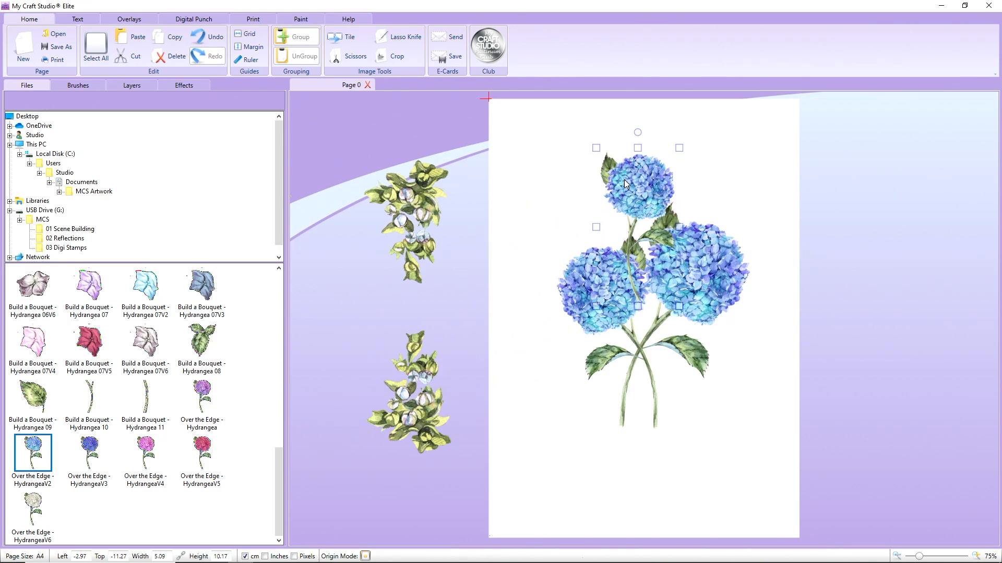
right_click(624, 180)
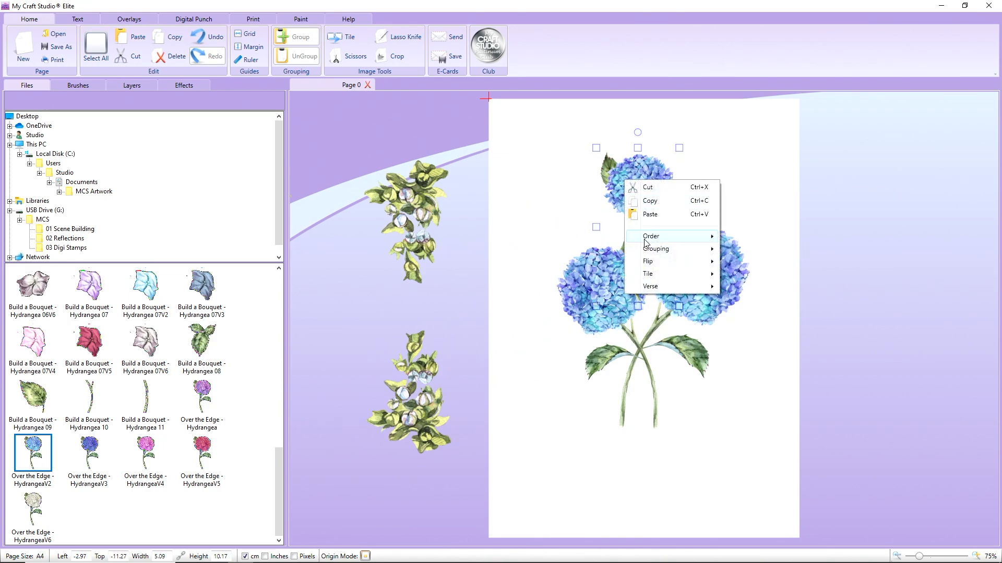
mouse_move(650, 261)
mouse_move(658, 242)
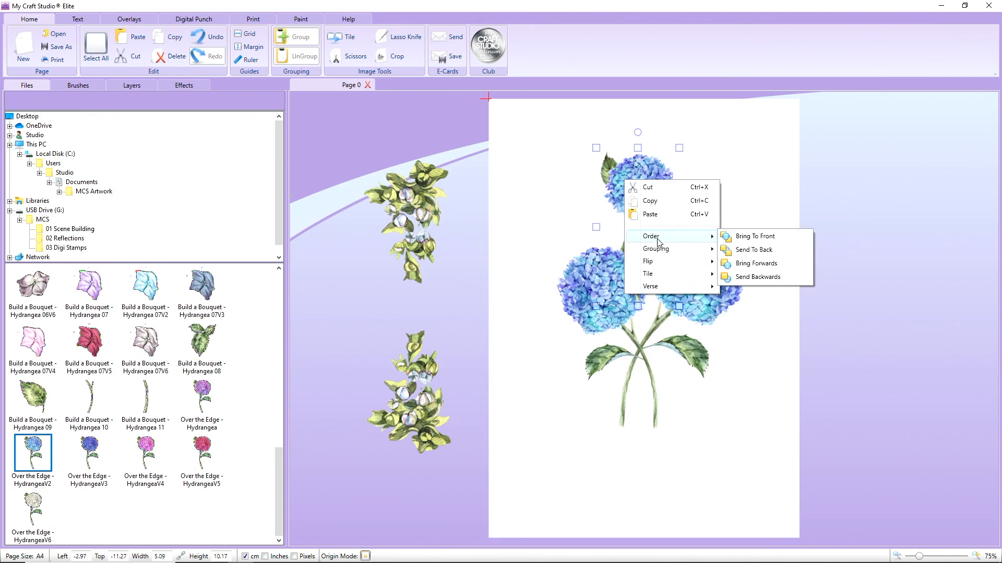
left_click(751, 236)
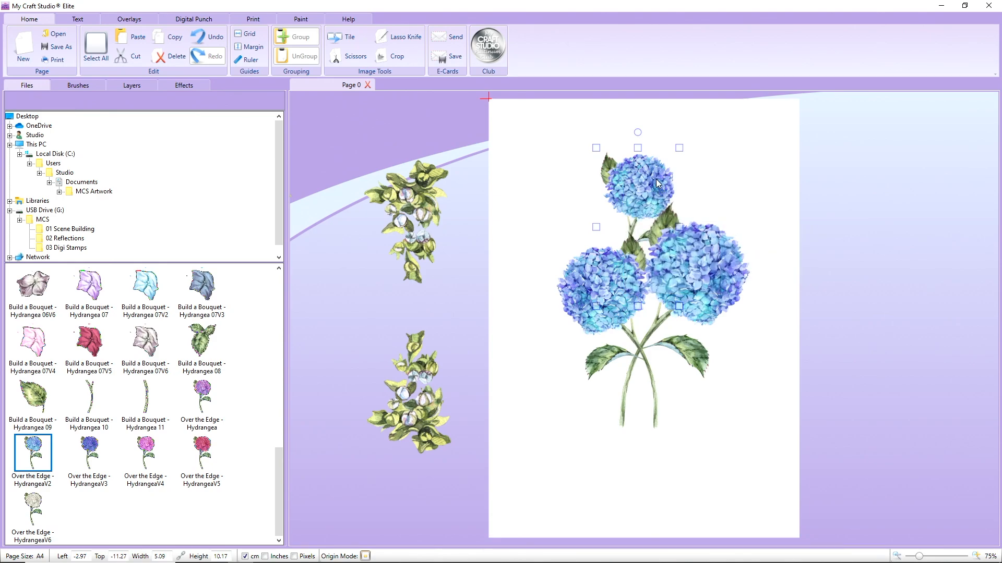
- Flip the small hydrangea horizontally, tilt it counterclockwise and settle it just above the left flower
mouse_move(656, 183)
left_mouse_down()
mouse_move(684, 173)
mouse_move(644, 170)
left_mouse_up()
right_click(678, 170)
mouse_move(715, 251)
left_click(808, 251)
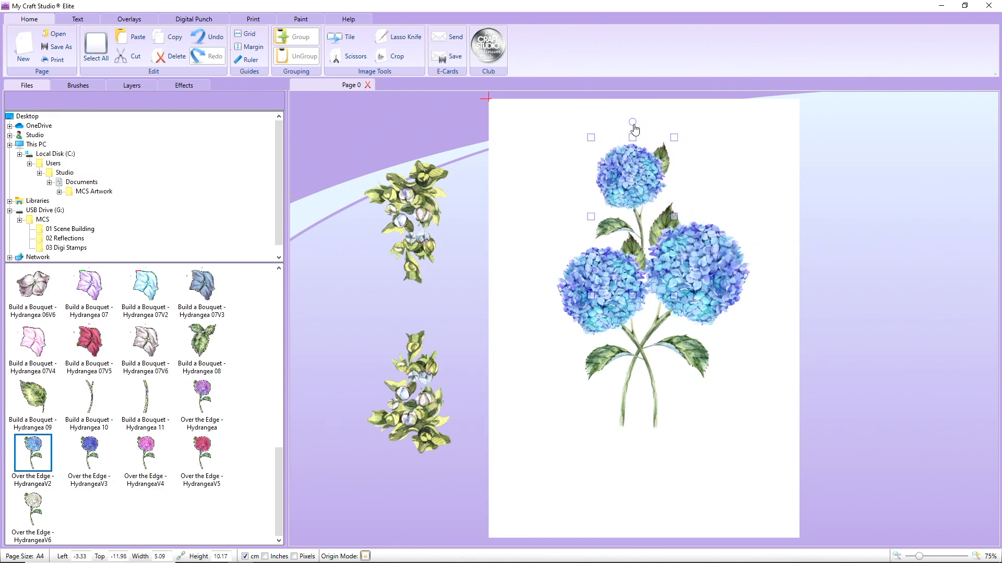
left_click_drag(633, 125, 600, 130)
left_click_drag(626, 166, 627, 183)
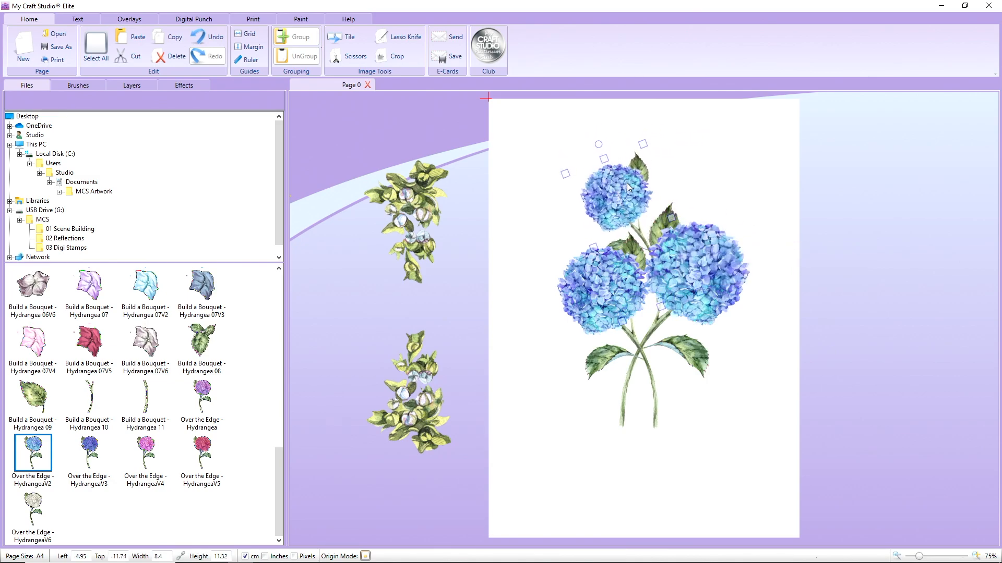
- Nudge the two larger hydrangeas closer together and scale the right one down slightly
left_click_drag(597, 290, 607, 298)
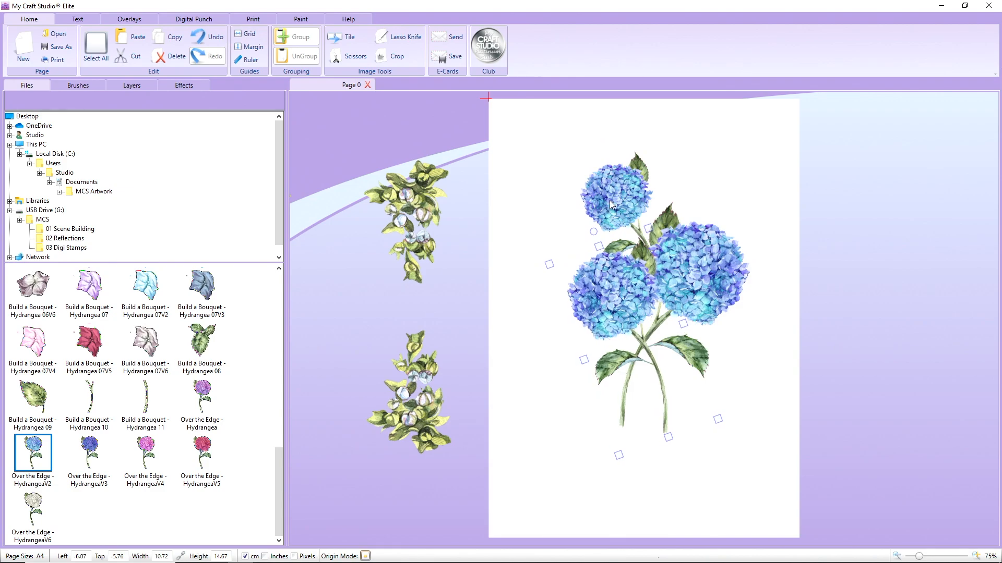
left_click_drag(700, 286, 701, 273)
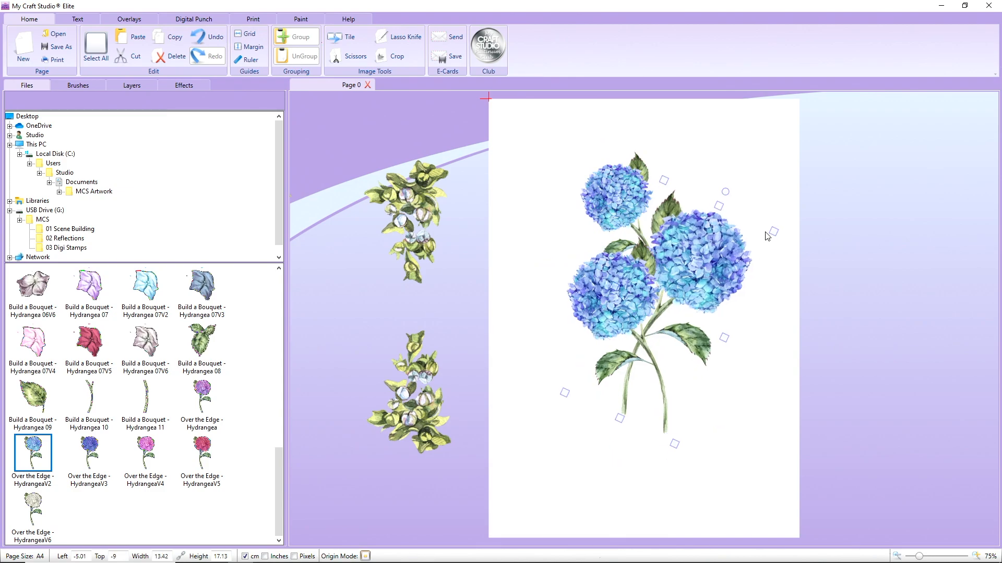
left_click_drag(773, 231, 733, 244)
left_click_drag(640, 298, 637, 296)
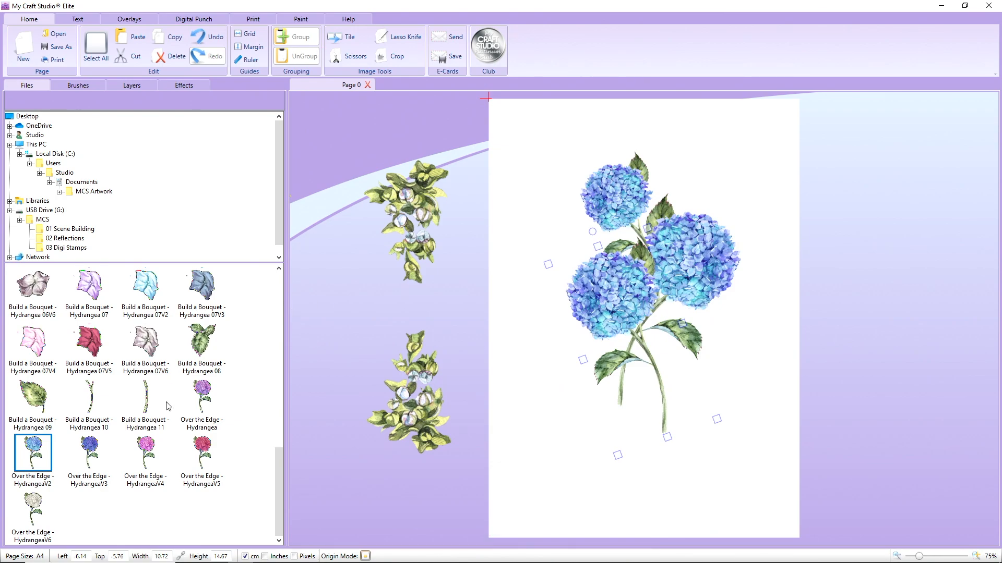
- Add the Build a Bouquet - Hydrangea 11 stem and position it among the crossing stems below the right flower
mouse_move(146, 402)
left_mouse_down()
mouse_move(289, 385)
mouse_move(555, 295)
left_mouse_up()
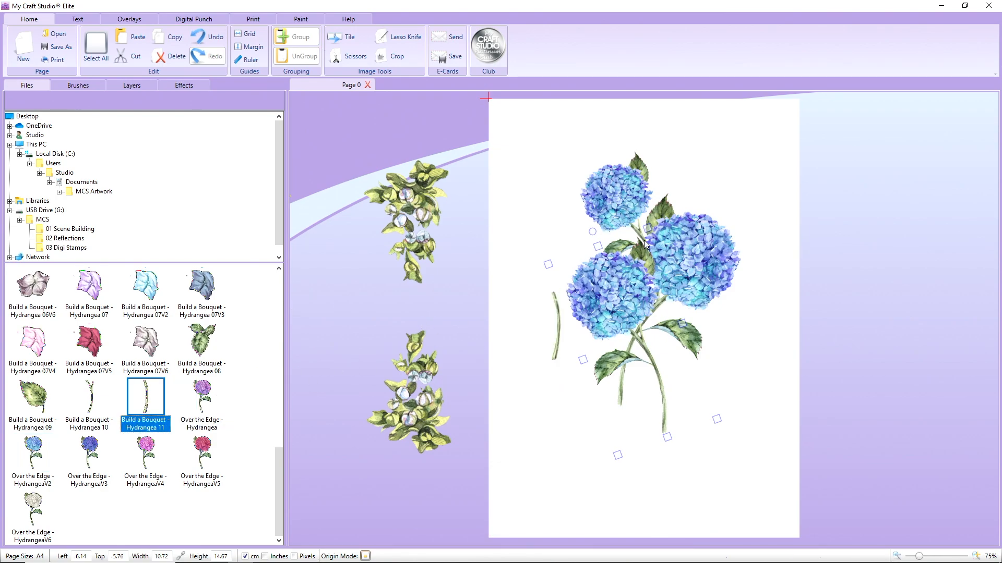
left_click_drag(559, 347, 665, 360)
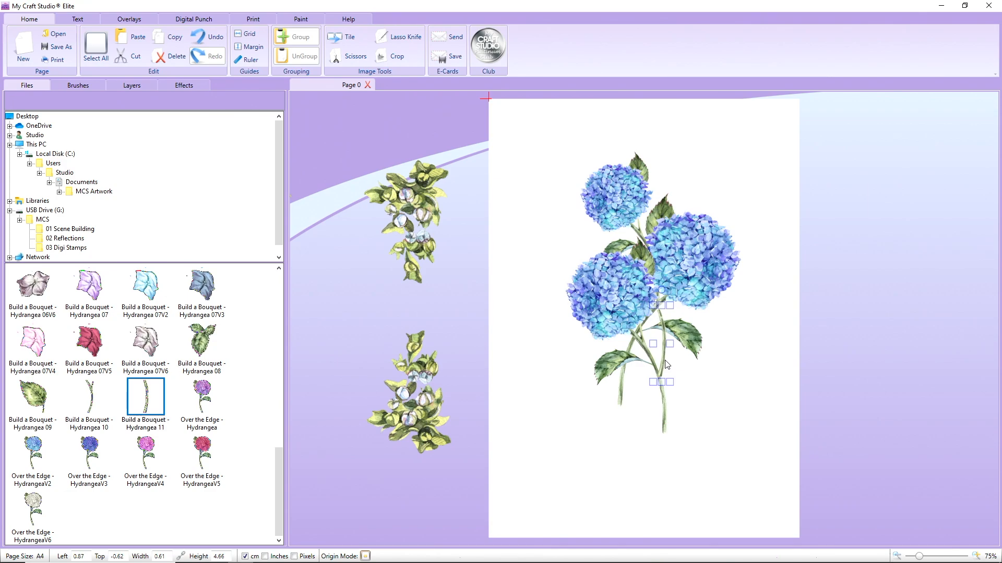
left_click(729, 393)
- Rotate the small upper hydrangea slightly clockwise above the two larger flowers
left_click(626, 190)
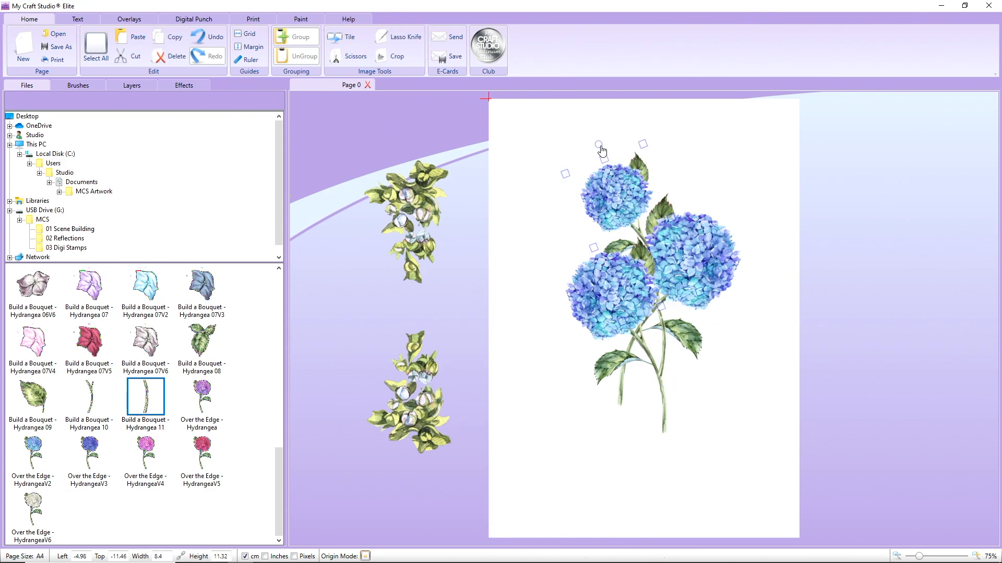
left_click_drag(601, 147, 613, 146)
left_click(789, 209)
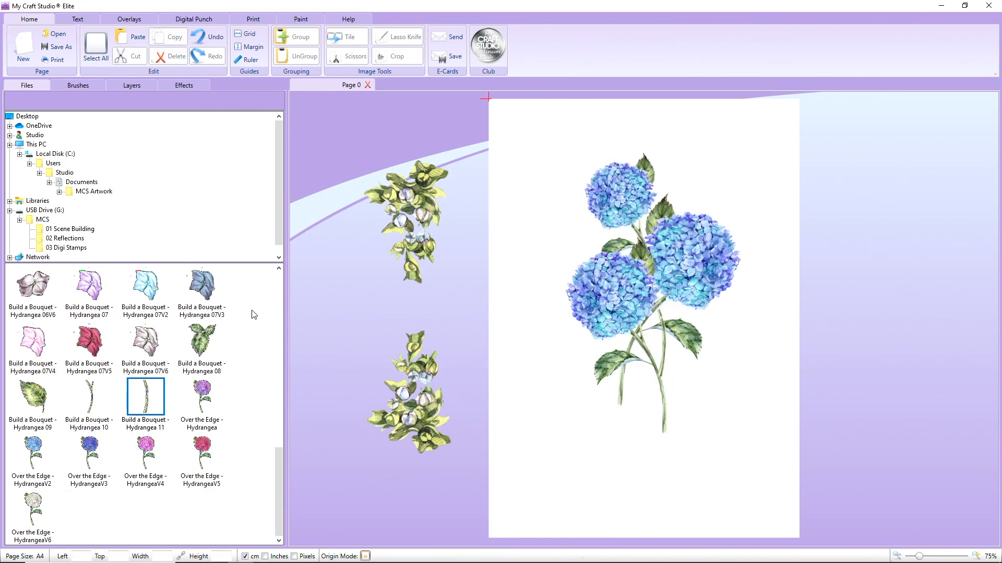
- Add a Build a Bouquet - Hydrangea 08 leaf cluster, shrink it and send it to the back at the small hydrangea's lower left
left_click_drag(202, 342, 519, 252)
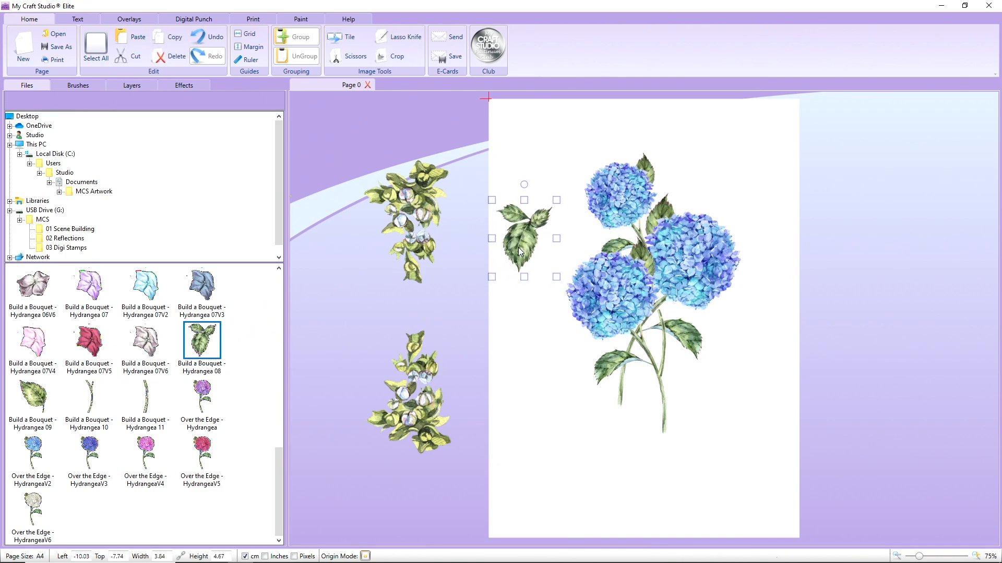
left_click_drag(556, 202, 522, 218)
left_click_drag(518, 263, 600, 239)
right_click(599, 238)
mouse_move(645, 292)
left_click(729, 308)
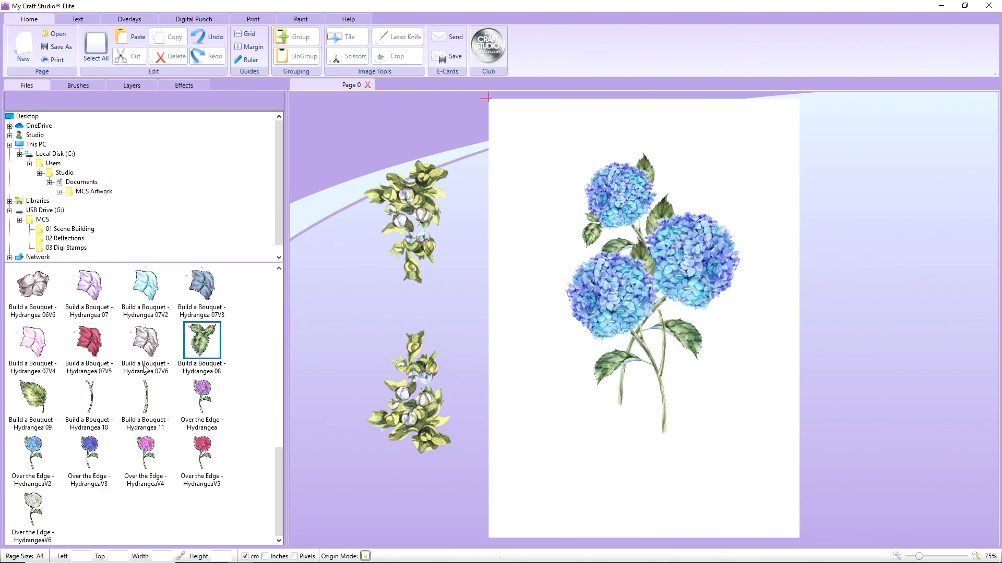
- Add another Hydrangea 08 leaf cluster, angle it below the right flower's lower edge and send it to the back
left_click_drag(191, 344, 718, 330)
left_click(736, 328)
right_click(722, 326)
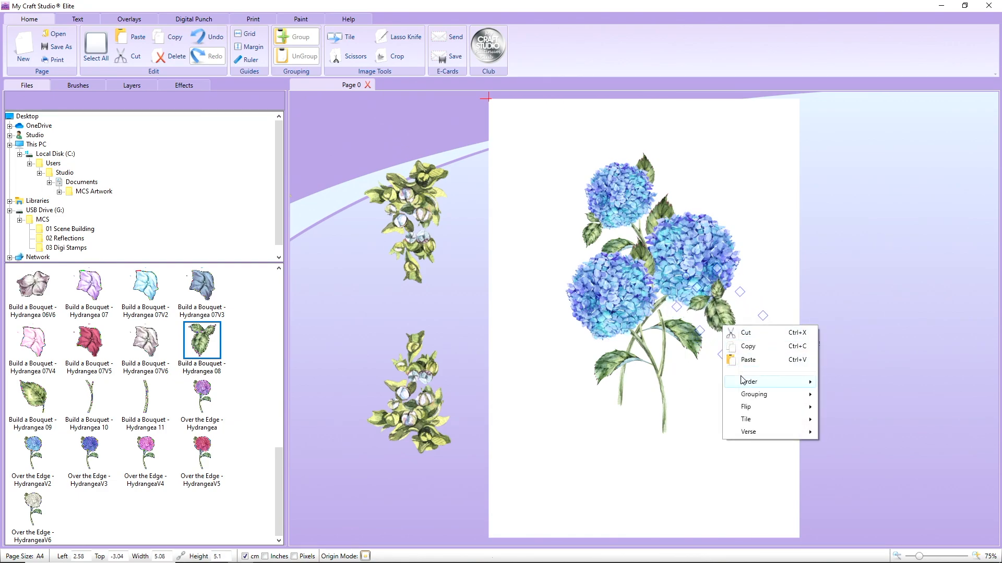
mouse_move(743, 381)
left_click(845, 393)
left_click(808, 370)
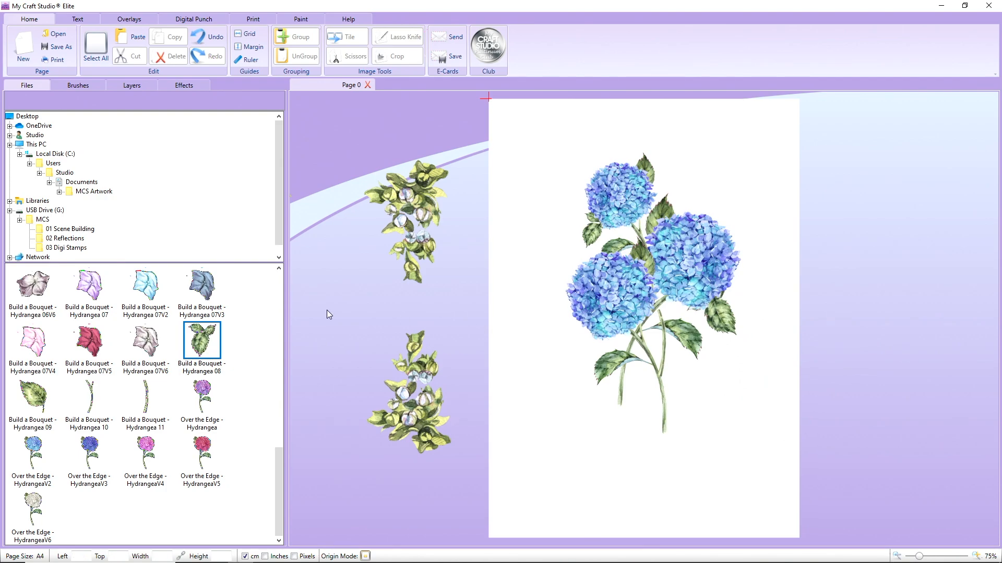
- Add a third Hydrangea 08 cluster below the left flower, tilt it, scale it to about 3.76 by 4.30 cm and send it to the back
left_click_drag(212, 330, 503, 291)
mouse_move(517, 249)
left_mouse_down()
mouse_move(555, 270)
mouse_move(525, 259)
left_mouse_up()
left_click_drag(514, 293, 581, 325)
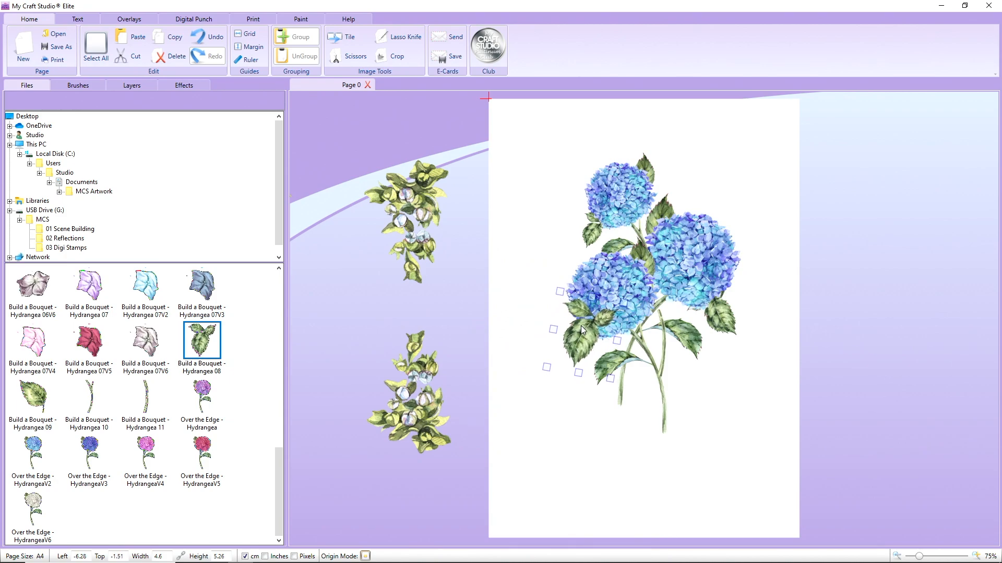
left_click_drag(611, 380, 602, 365)
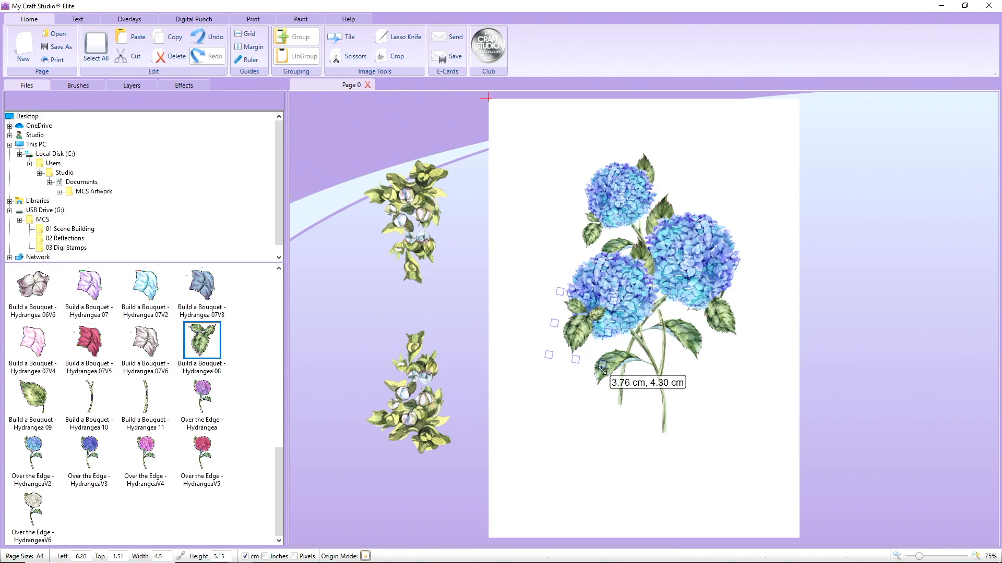
left_click_drag(569, 331, 572, 337)
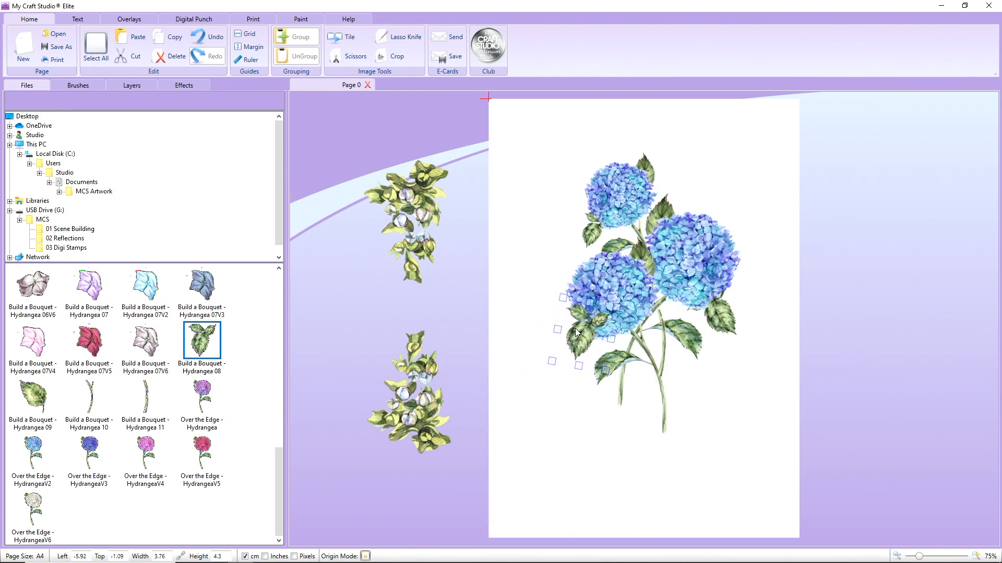
right_click(582, 334)
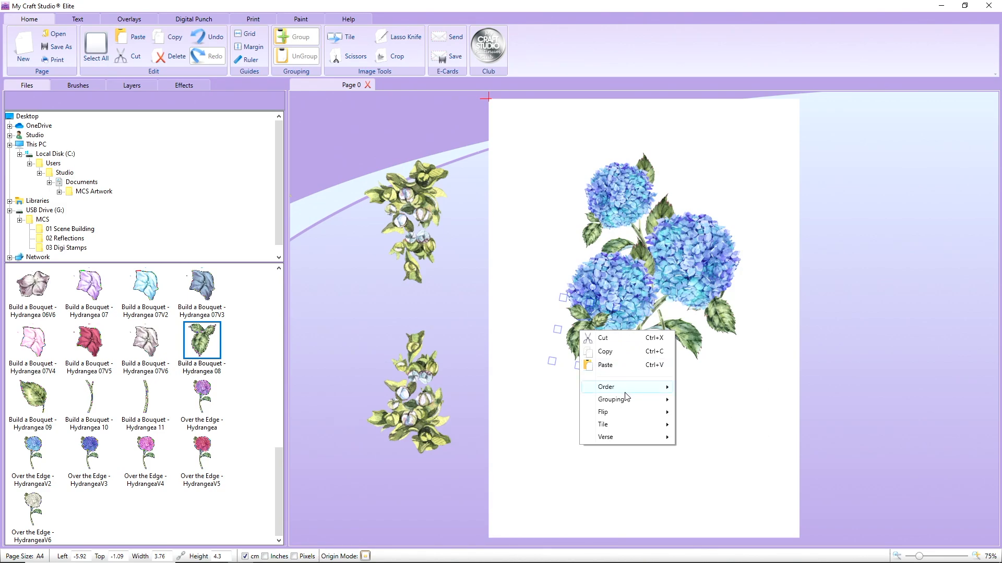
mouse_move(626, 391)
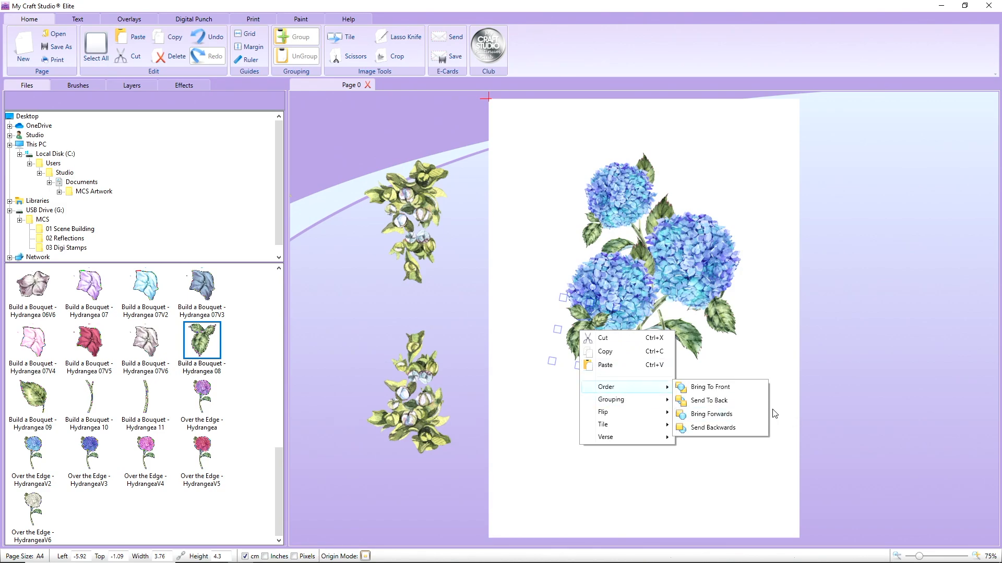
left_click(731, 402)
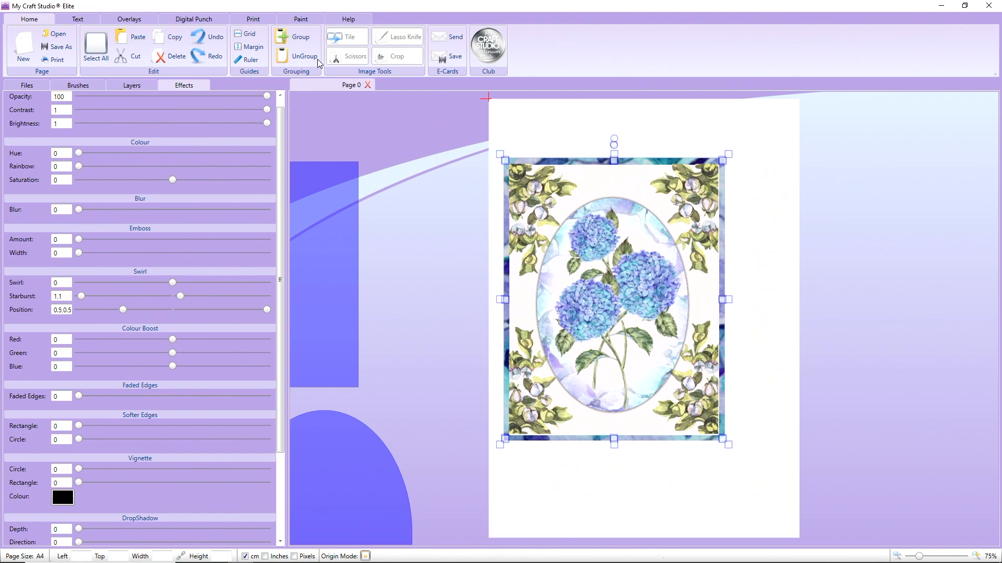
- Group all the framed card artwork and move the group to the horizontal middle of the page
left_click(300, 39)
left_click_drag(634, 238, 663, 231)
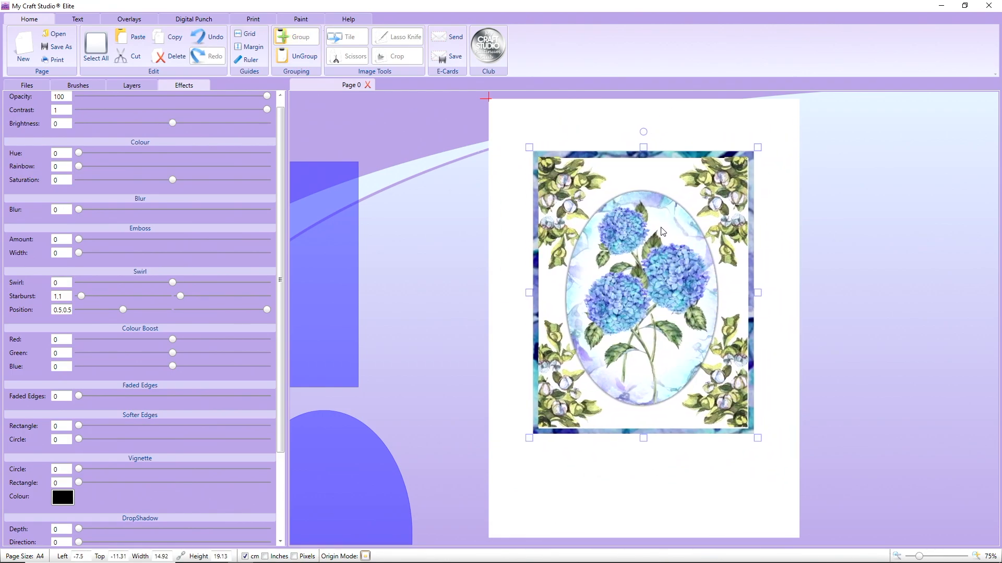
- Add the text "Happy" in Georgia and place it above the oval, inside the card's frame
left_click(93, 20)
left_click(200, 48)
type("Happy")
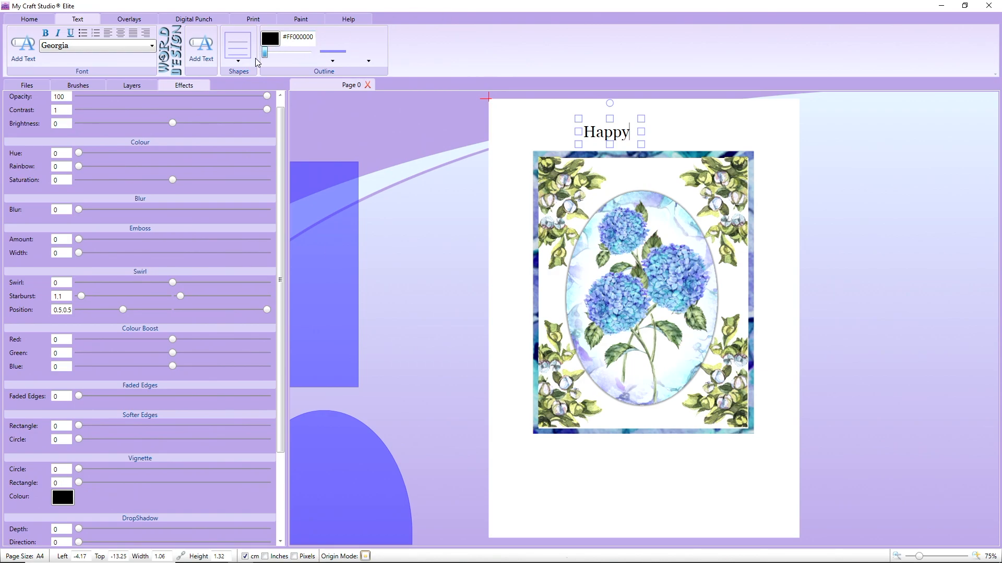
left_click(663, 123)
left_click_drag(602, 124, 638, 172)
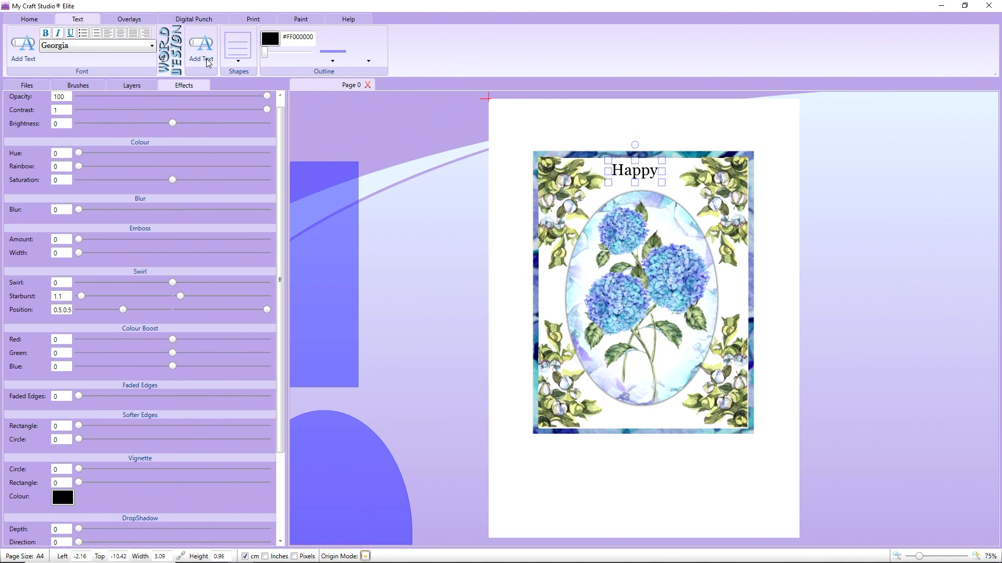
- Add the text "Birthday" in Georgia and place it below the oval, inside the card's frame
left_click(634, 418)
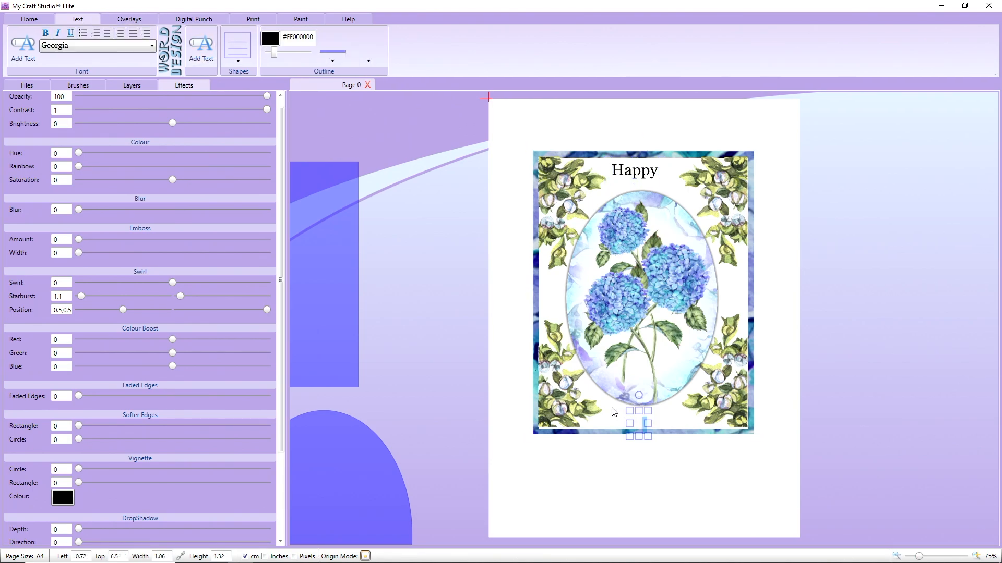
type("Birthday")
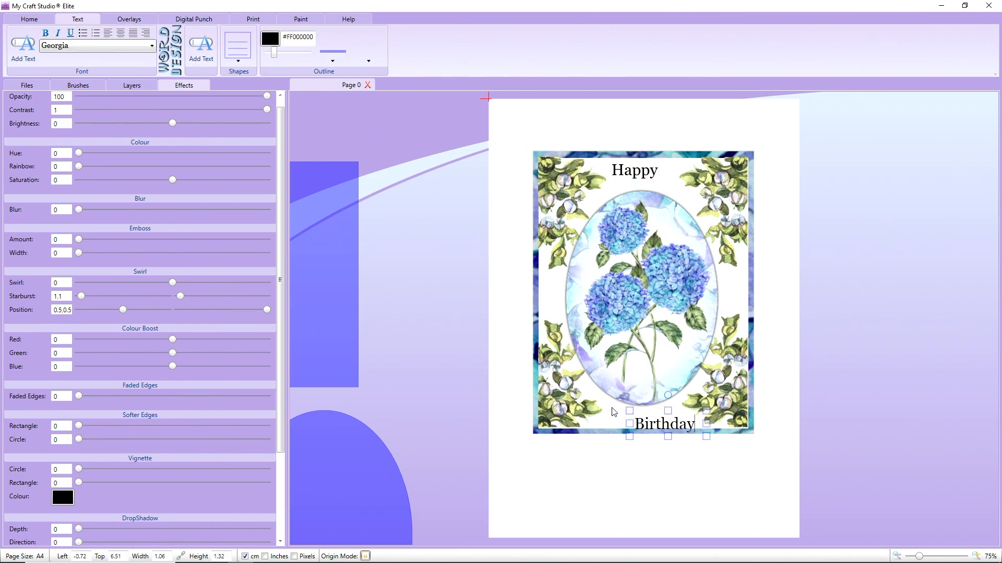
left_click(629, 442)
left_click_drag(645, 425, 627, 421)
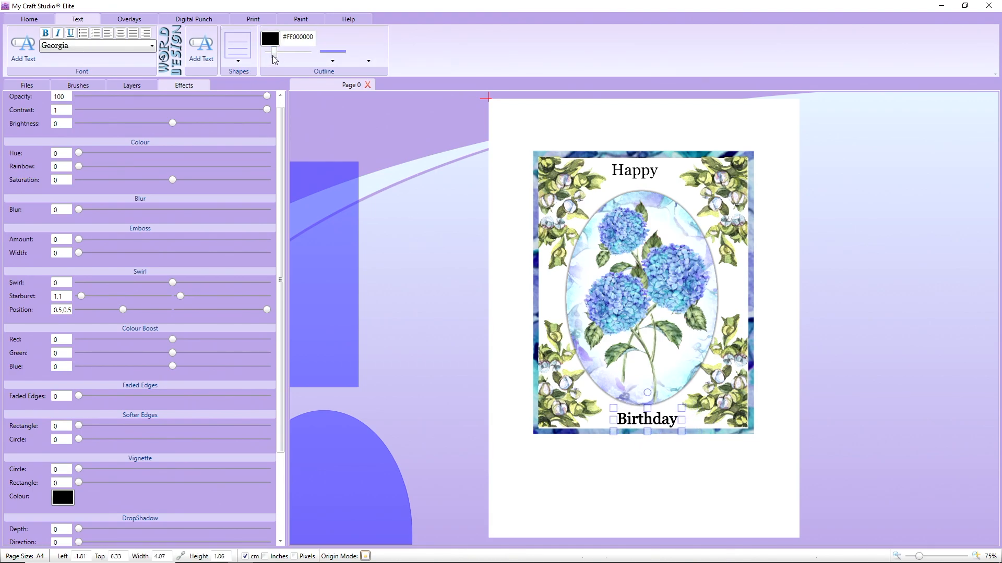
- Reduce the outline of "Birthday" to the minimum and centre both words above and below the oval
left_click_drag(274, 60, 239, 61)
left_click(647, 455)
left_click_drag(649, 423, 642, 422)
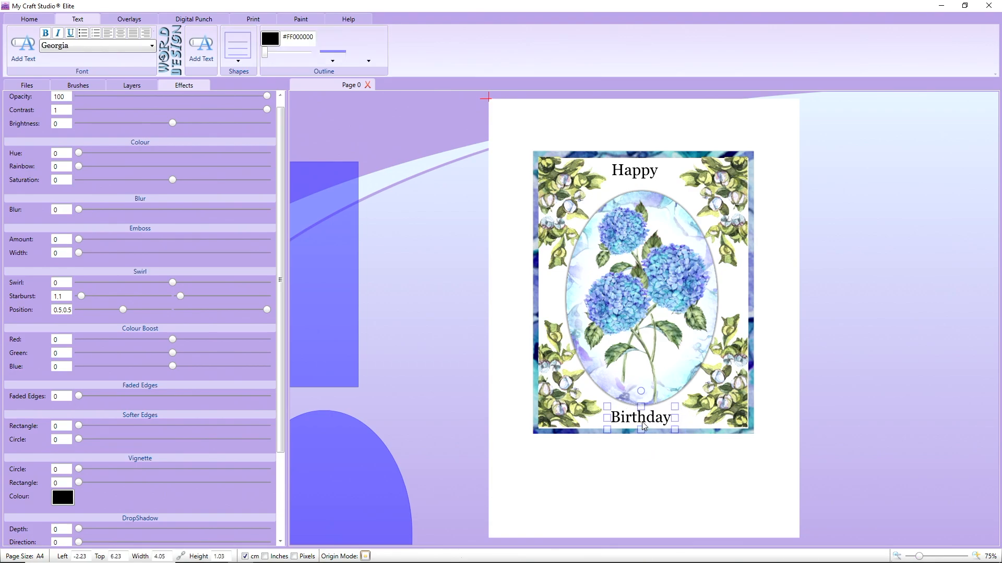
left_click(649, 459)
left_click_drag(623, 173, 643, 180)
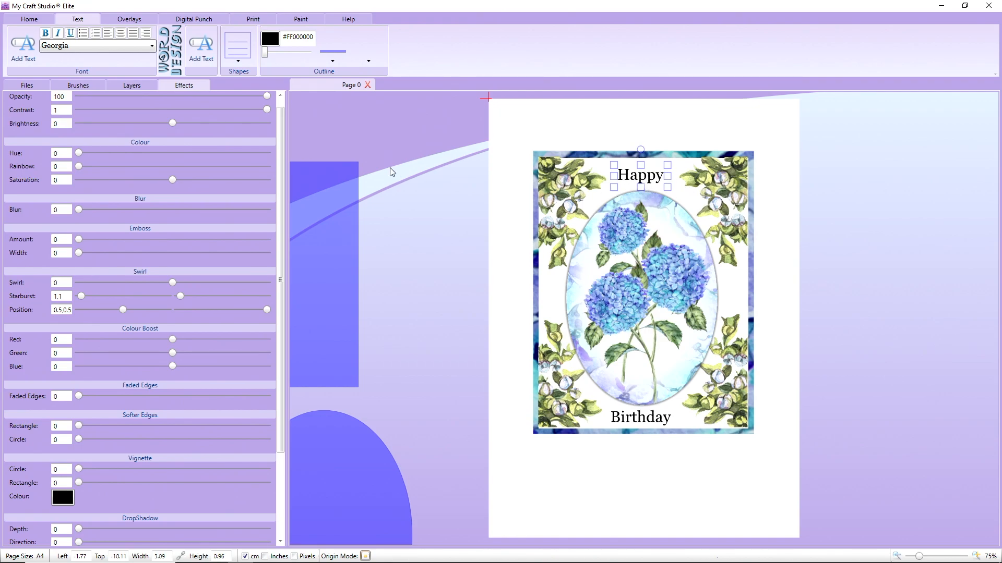
- Colour "Happy" with light blue BED2F0 sampled from the right hydrangea and lower its brightness to about -0.36
left_click(94, 86)
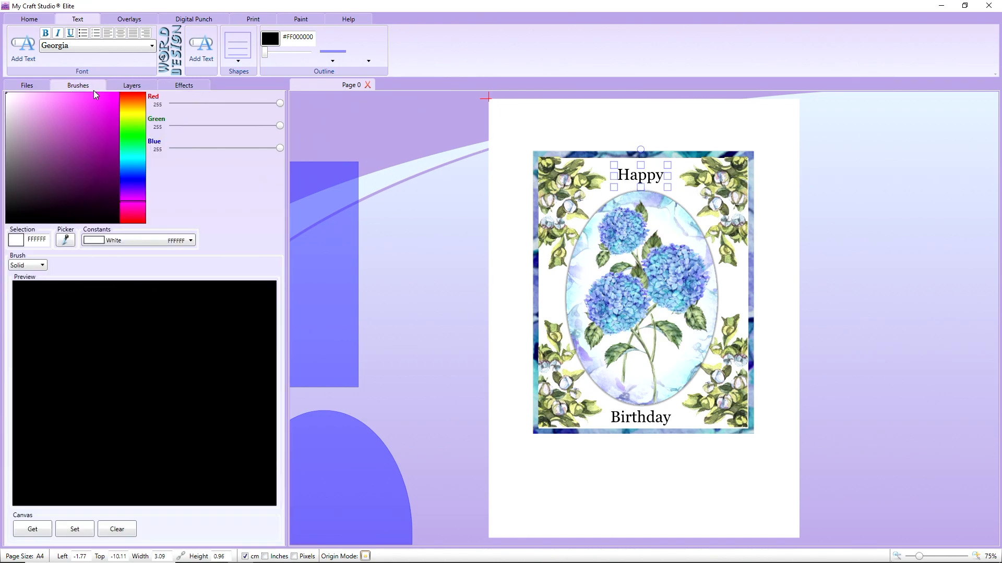
left_click(66, 241)
left_click(668, 288)
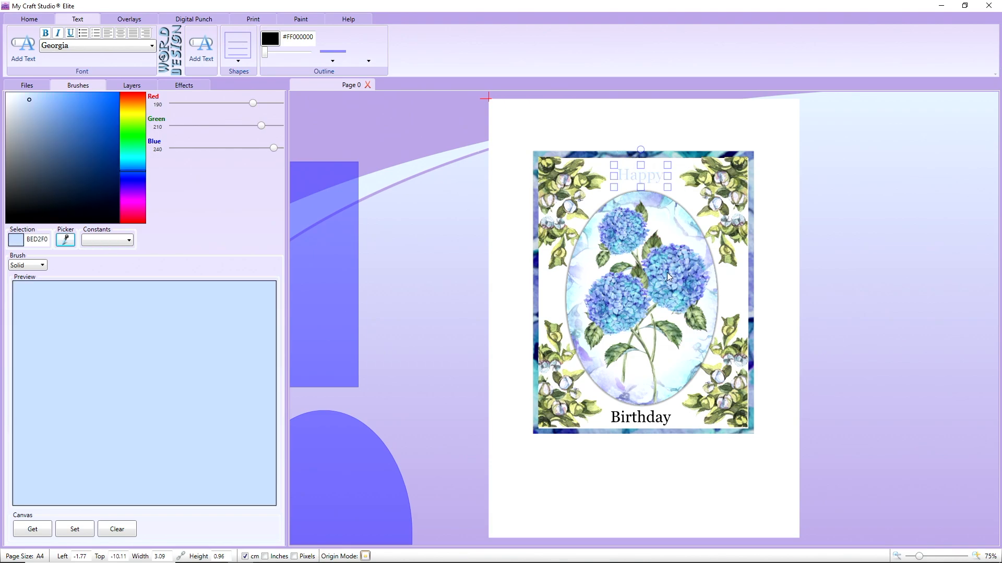
left_click(208, 84)
left_click_drag(173, 124, 149, 126)
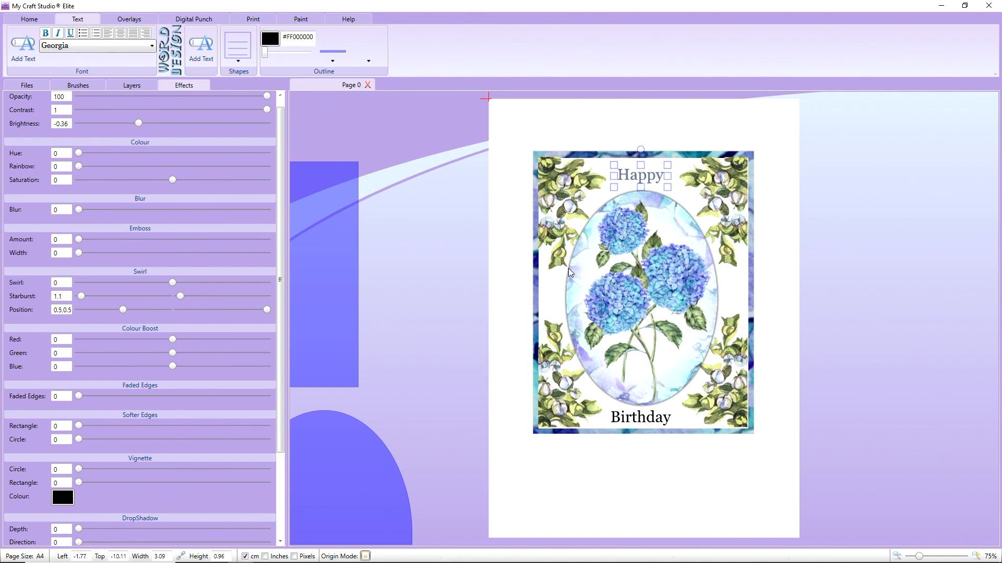
- Group "Happy" and "Birthday" with the card artwork, then reposition and enlarge the grouped card on the page
left_click(667, 423)
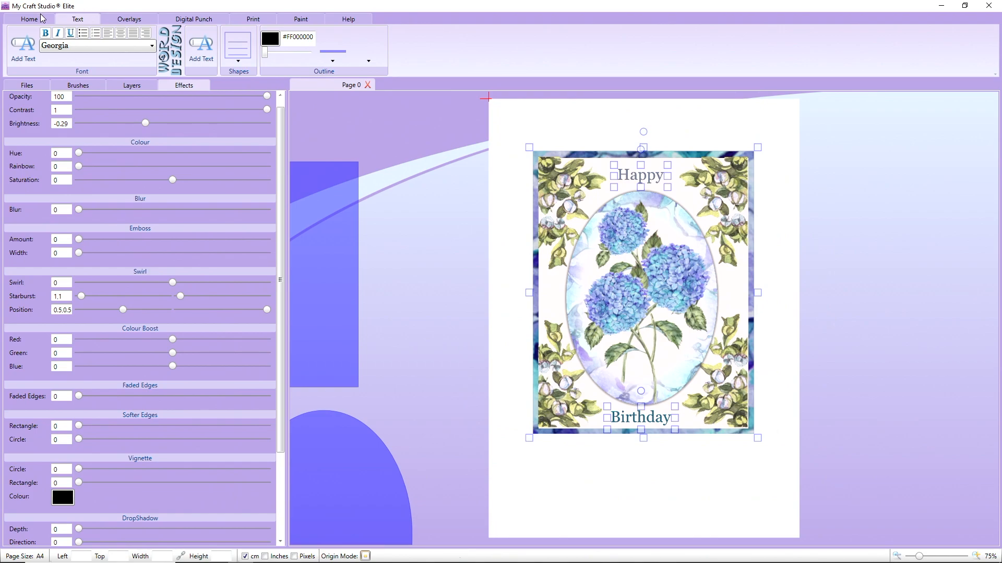
left_click(43, 19)
left_click(296, 37)
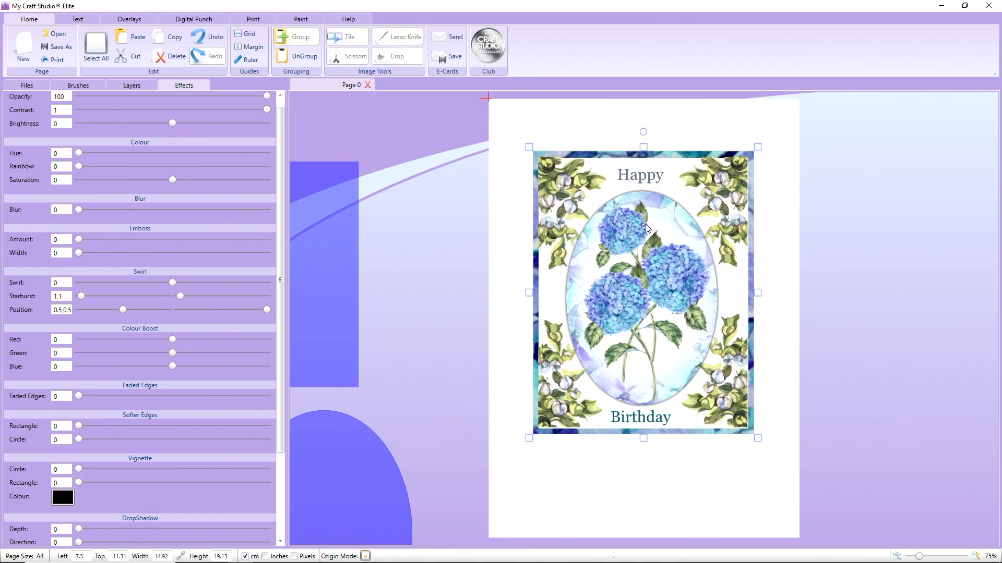
left_click_drag(647, 228, 650, 239)
left_click_drag(528, 158, 505, 127)
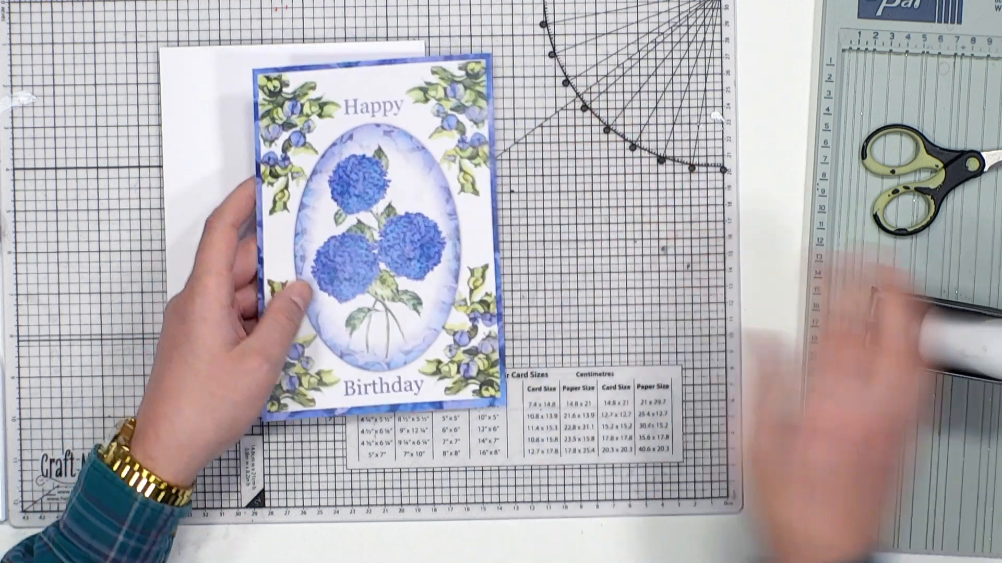